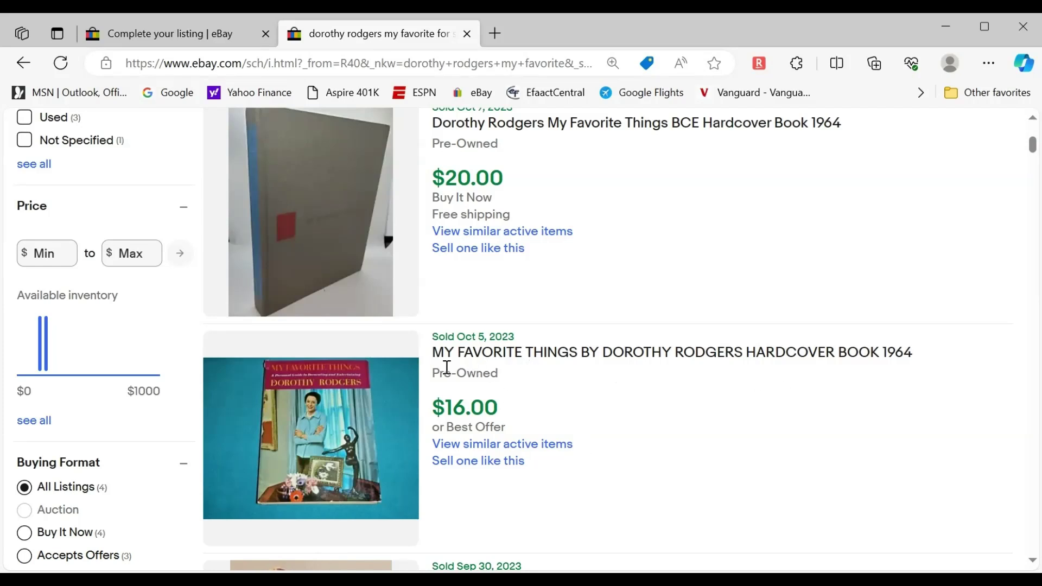
Step: Zoom in on the Dorothy Rodgers sold results and scroll to the $16.00 hardcover sale
key("ctrl+plus")
key("ctrl+plus")
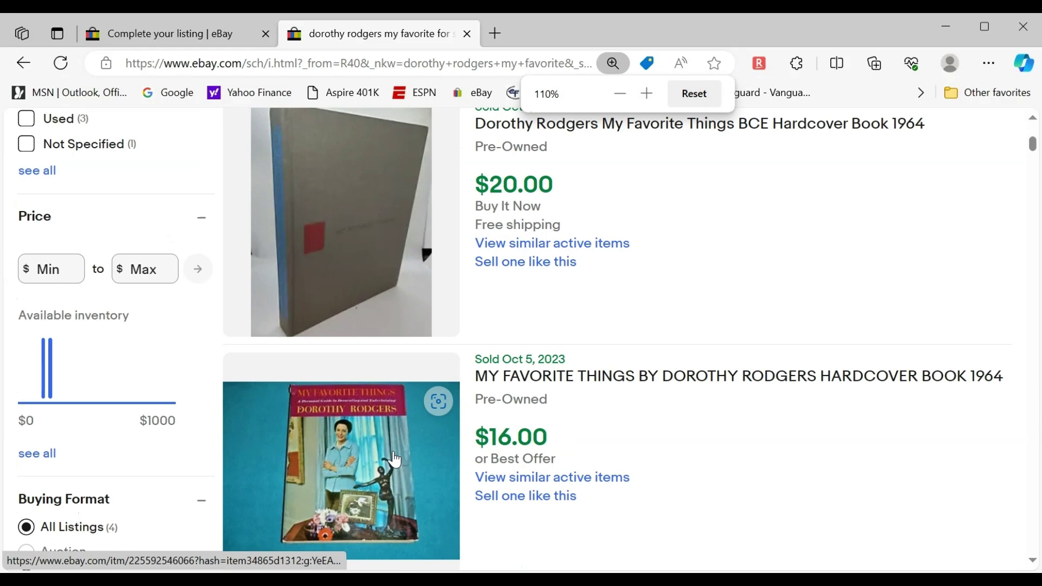
scroll(395, 460, "down", 3)
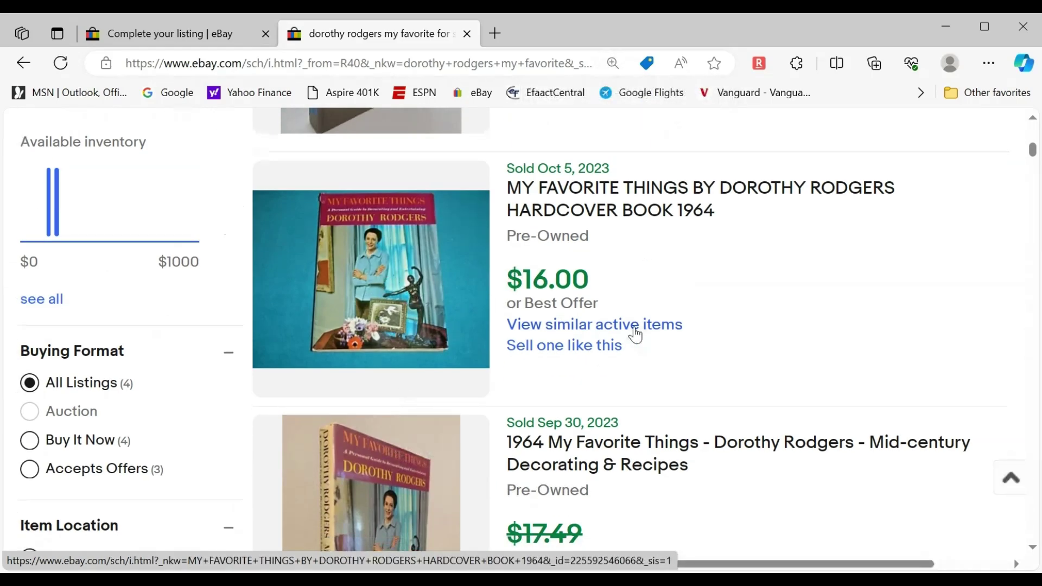
Step: Start a sell-similar draft from the $16 hardcover and review its title and item specifics
left_click(570, 356)
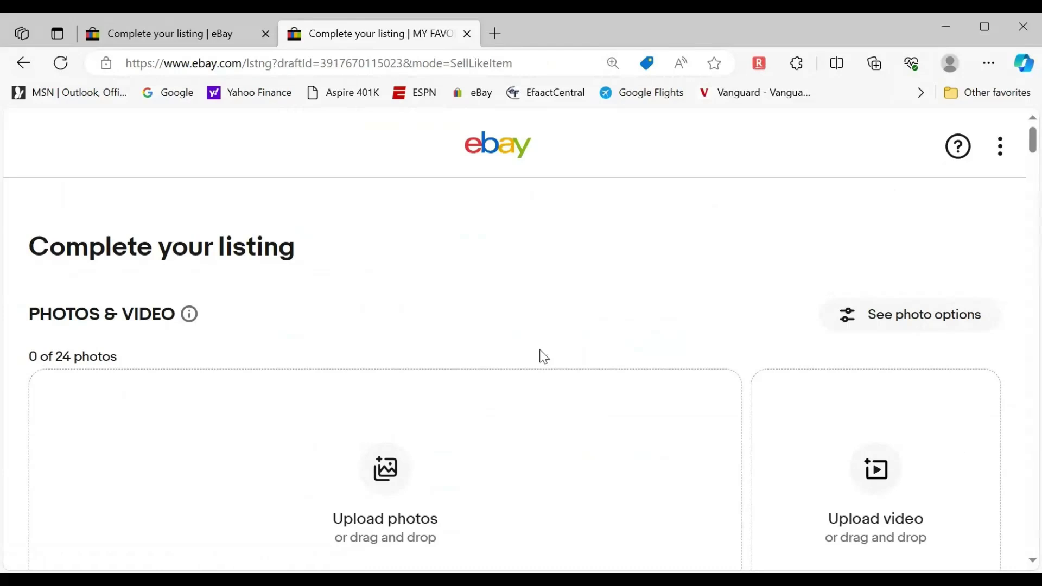
scroll(545, 357, "down", 3)
scroll(516, 299, "up", 3)
scroll(478, 343, "down", 7)
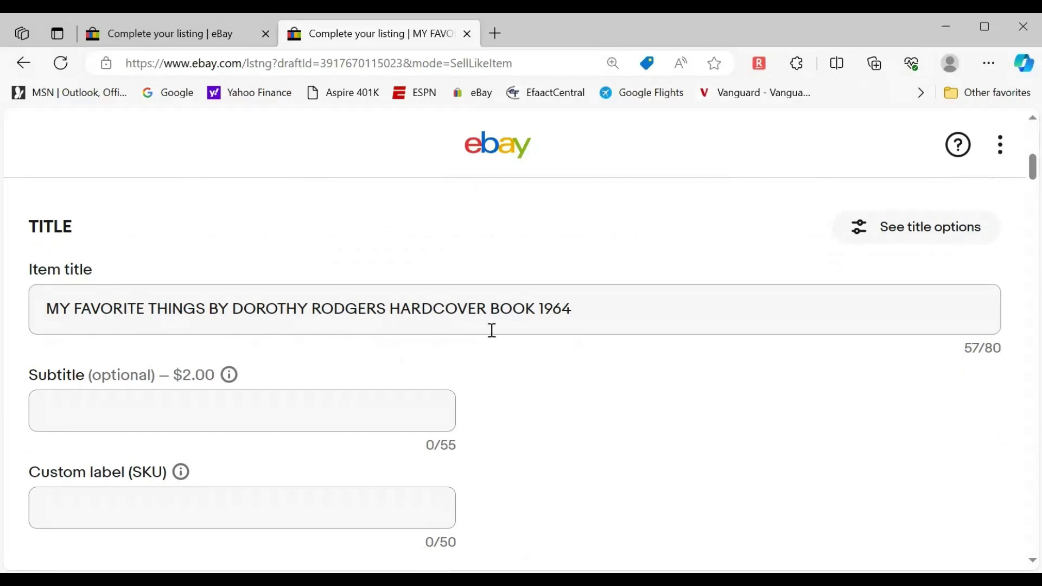
scroll(575, 344, "down", 9)
scroll(606, 308, "down", 4)
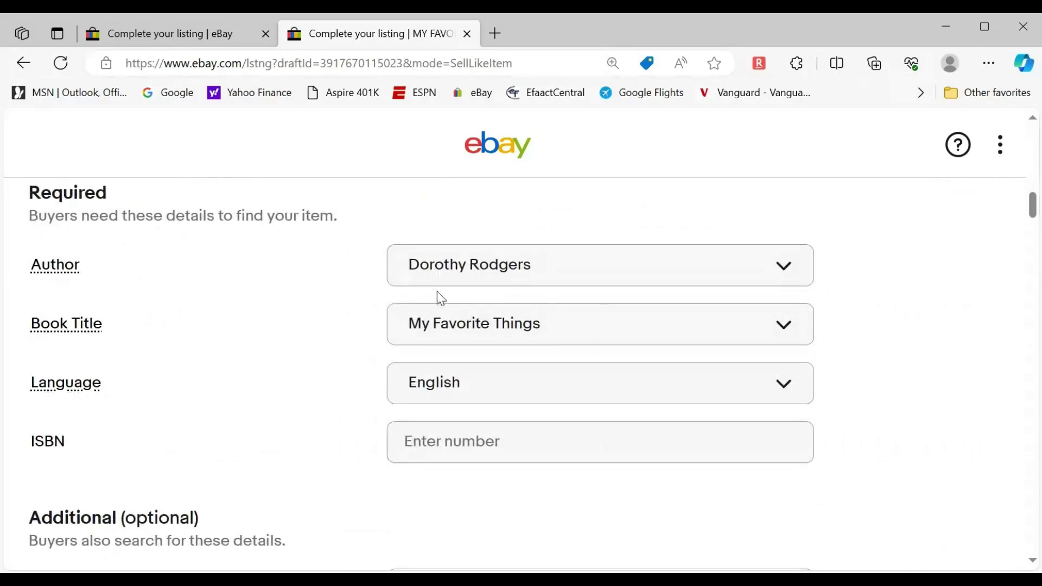
scroll(463, 347, "down", 6)
scroll(504, 392, "down", 10)
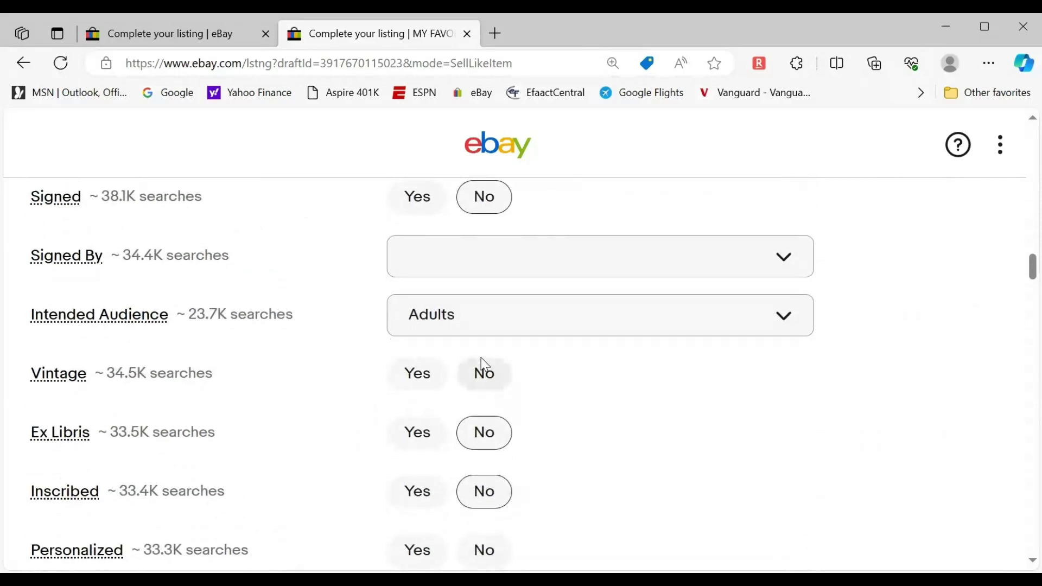
scroll(485, 365, "down", 12)
scroll(482, 363, "down", 5)
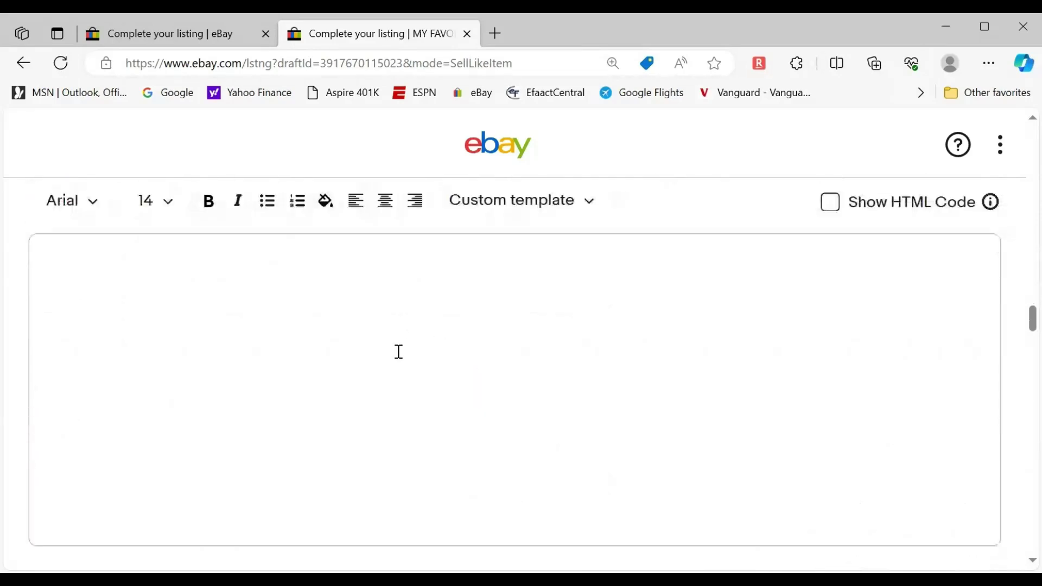
scroll(399, 352, "up", 2)
key("ctrl+minus")
key("ctrl+minus")
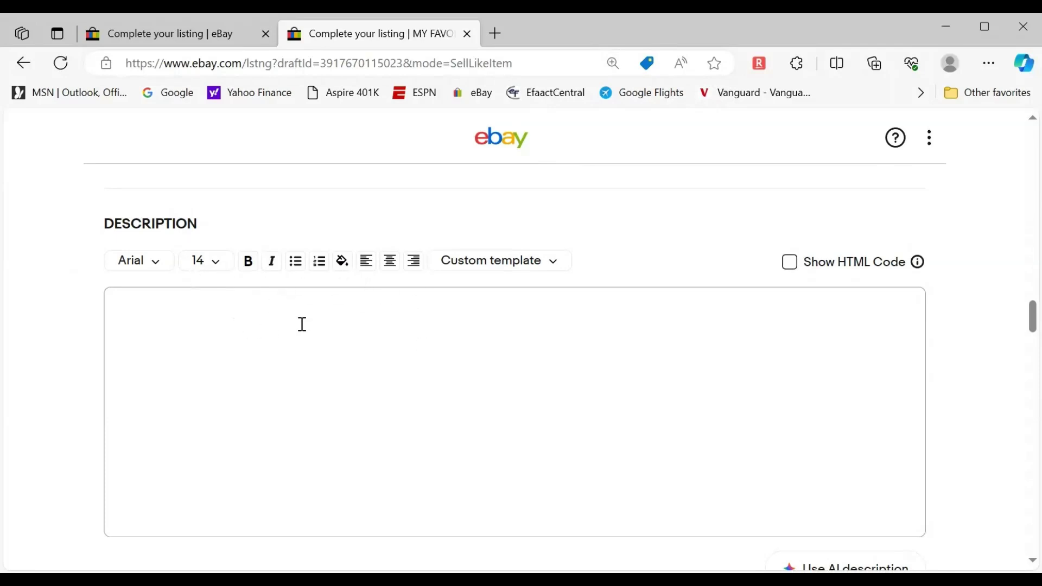
scroll(369, 351, "down", 3)
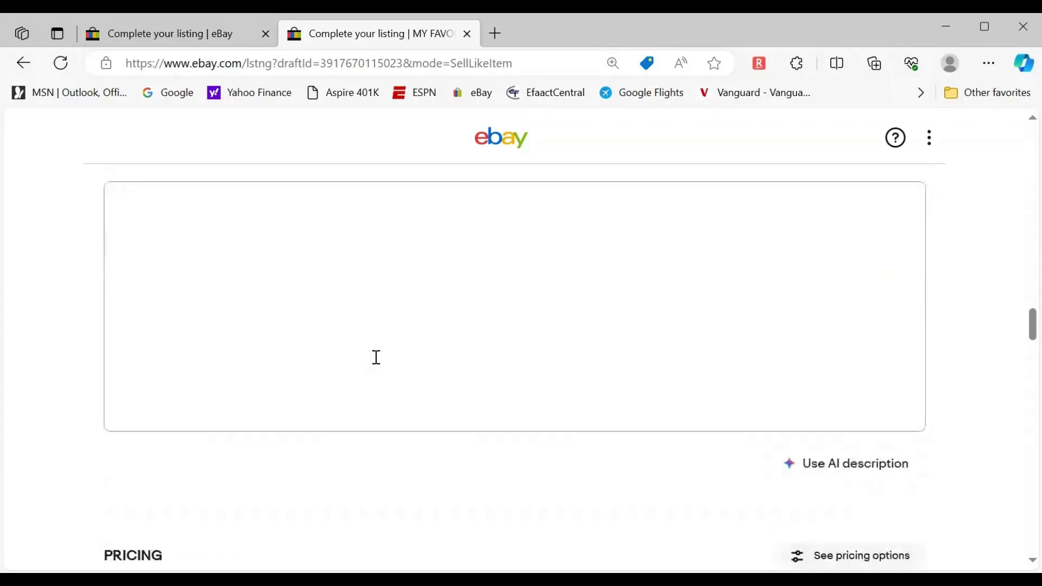
scroll(373, 356, "up", 2)
scroll(378, 355, "down", 1)
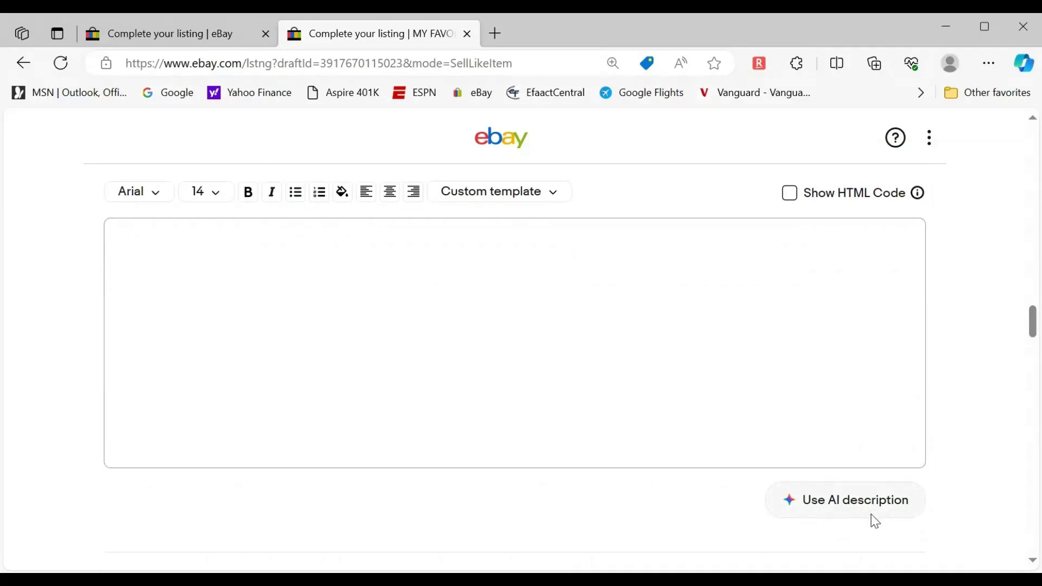
scroll(872, 517, "up", 1)
scroll(872, 520, "down", 8)
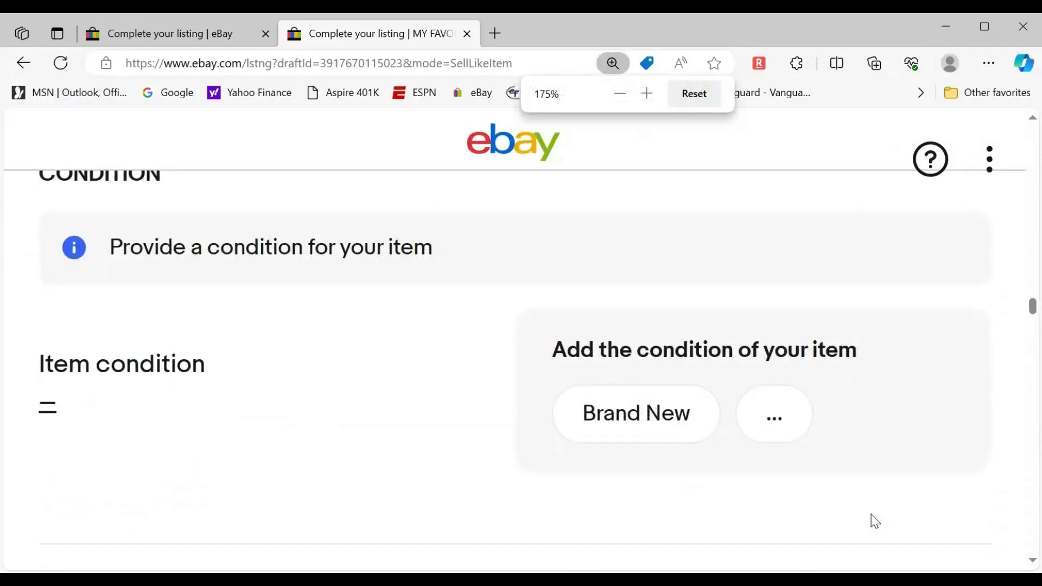
scroll(829, 466, "down", 2)
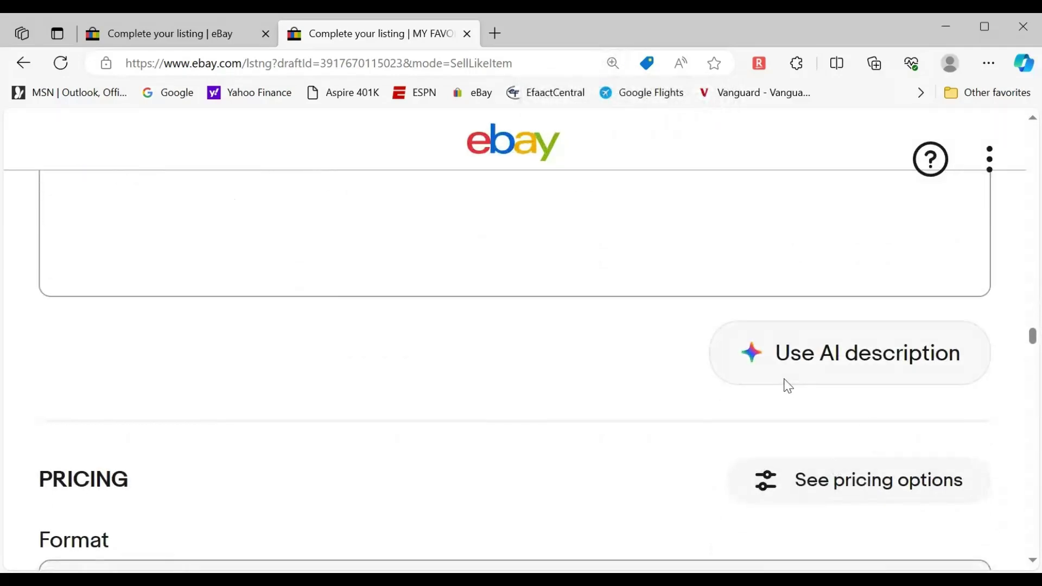
Step: Generate an AI description promoting the 1964 Atheneum hardcover and read it over
left_click(810, 364)
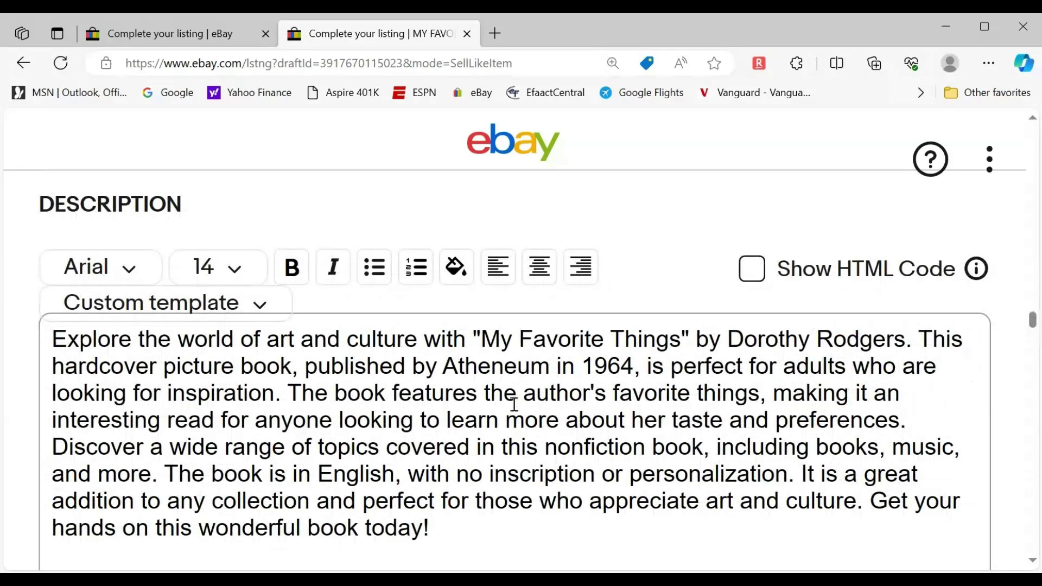
scroll(495, 429, "down", 1)
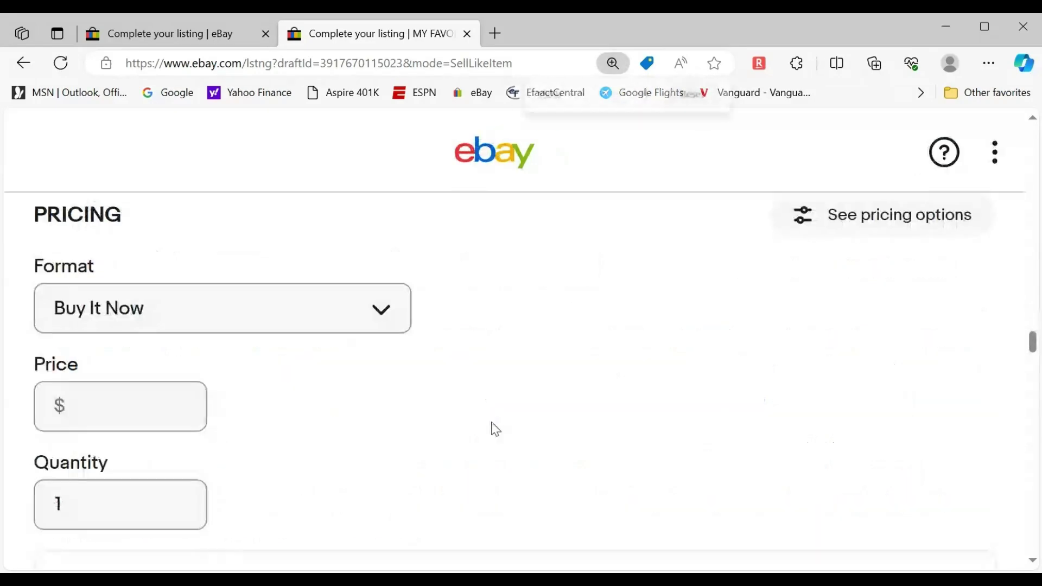
scroll(496, 430, "down", 15)
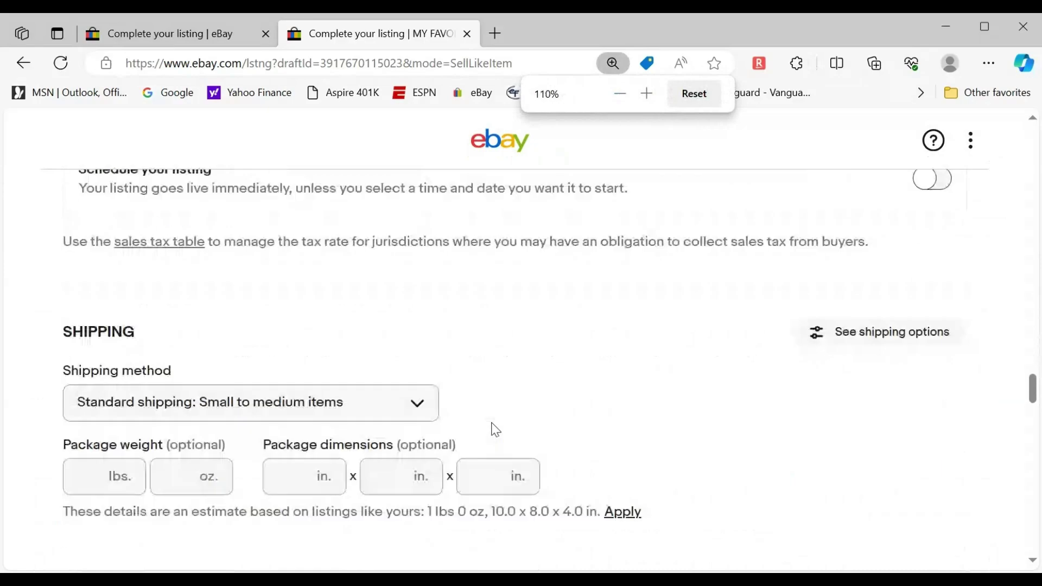
scroll(496, 429, "down", 5)
scroll(494, 430, "up", 10)
scroll(495, 431, "up", 10)
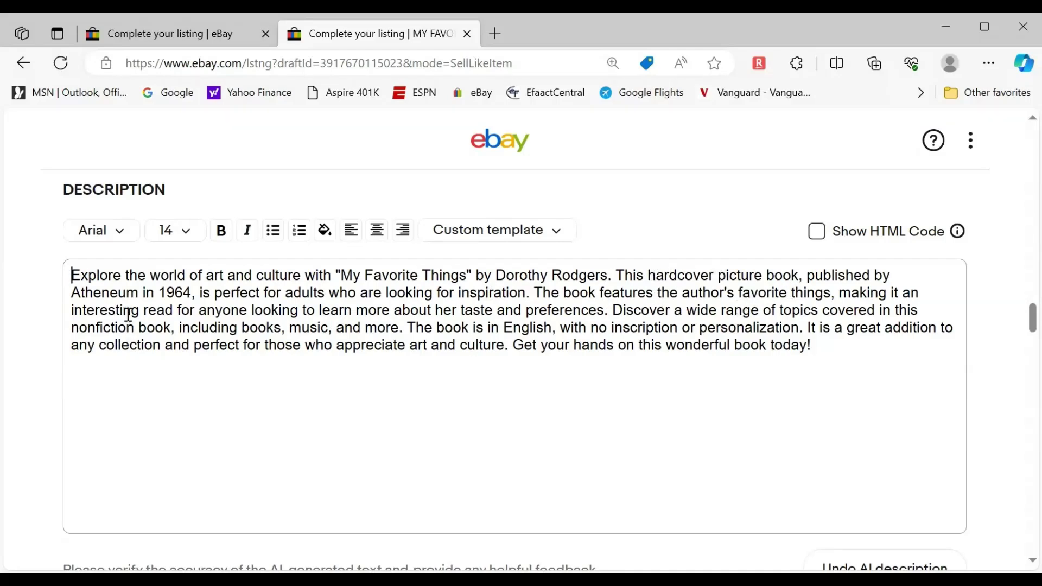
left_click_drag(72, 294, 193, 295)
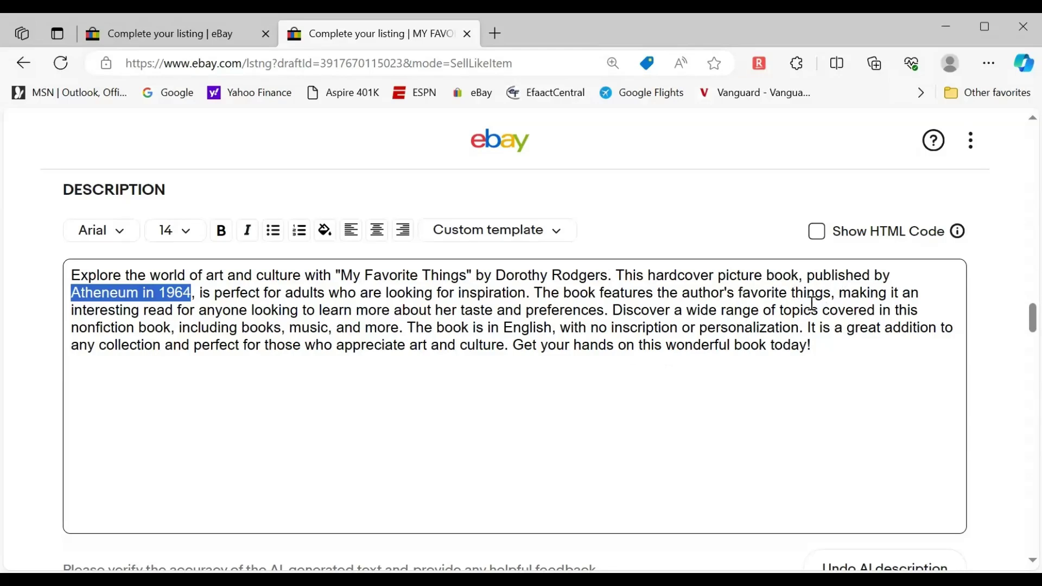
left_click(211, 380)
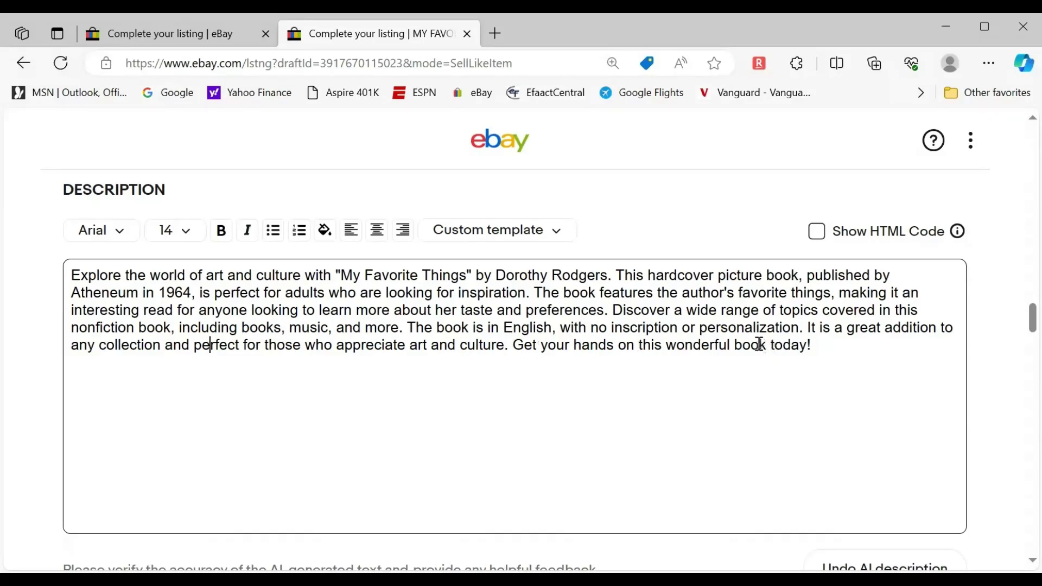
scroll(474, 359, "up", 5)
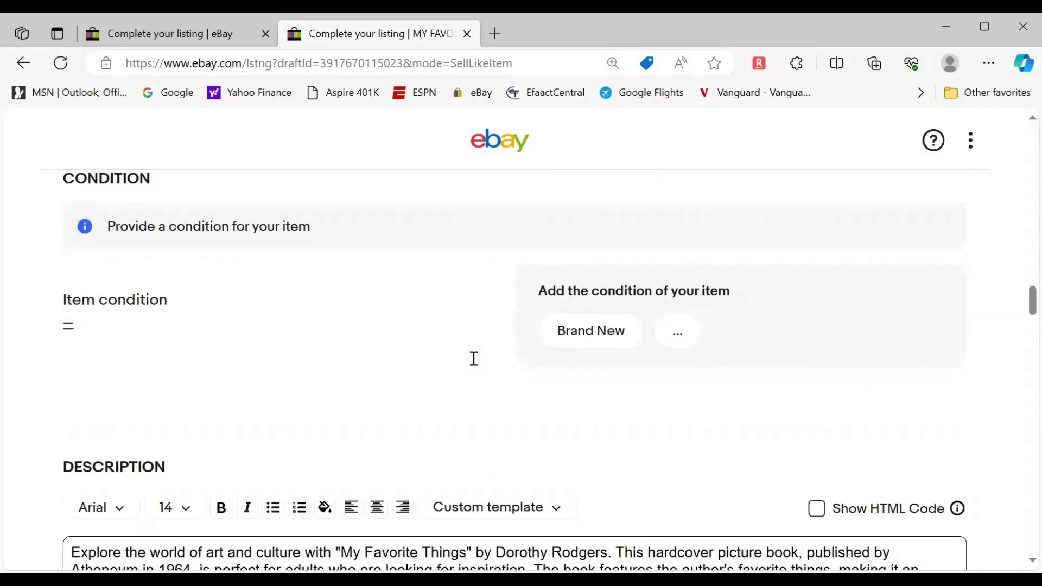
scroll(589, 340, "down", 3)
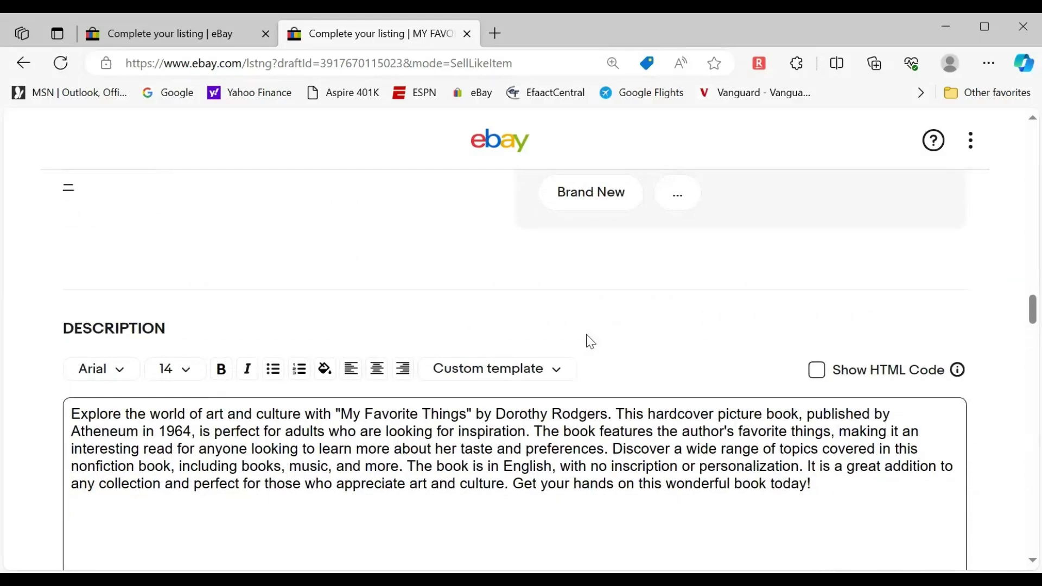
scroll(586, 334, "down", 1)
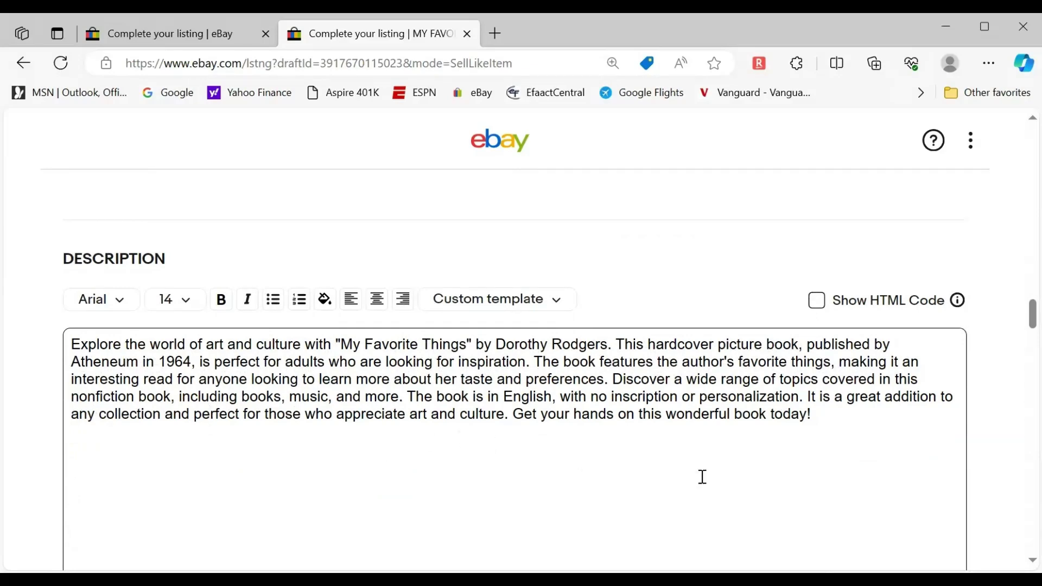
scroll(670, 451, "down", 3)
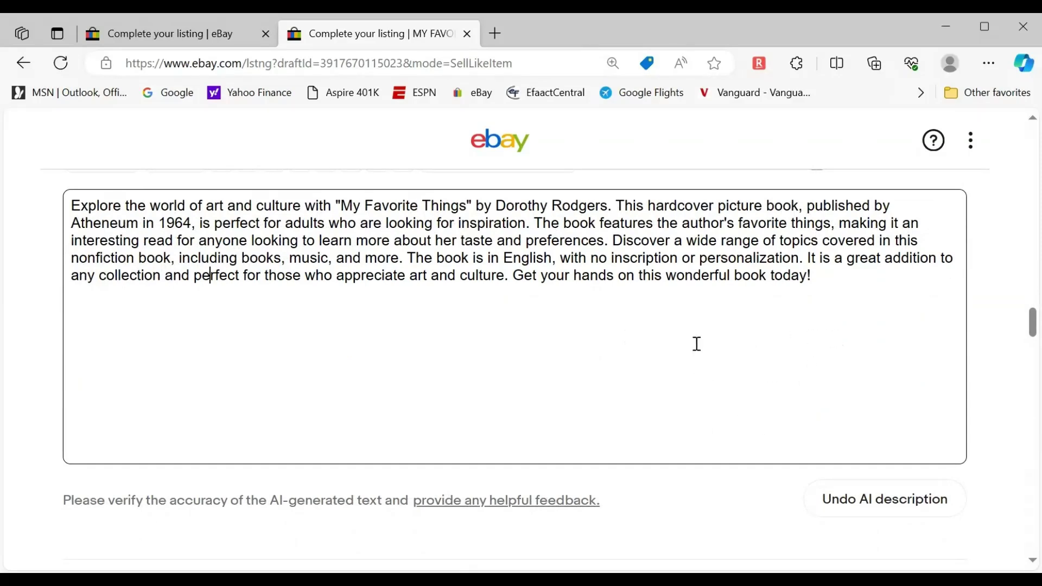
Step: Undo the AI-written description
left_click(876, 498)
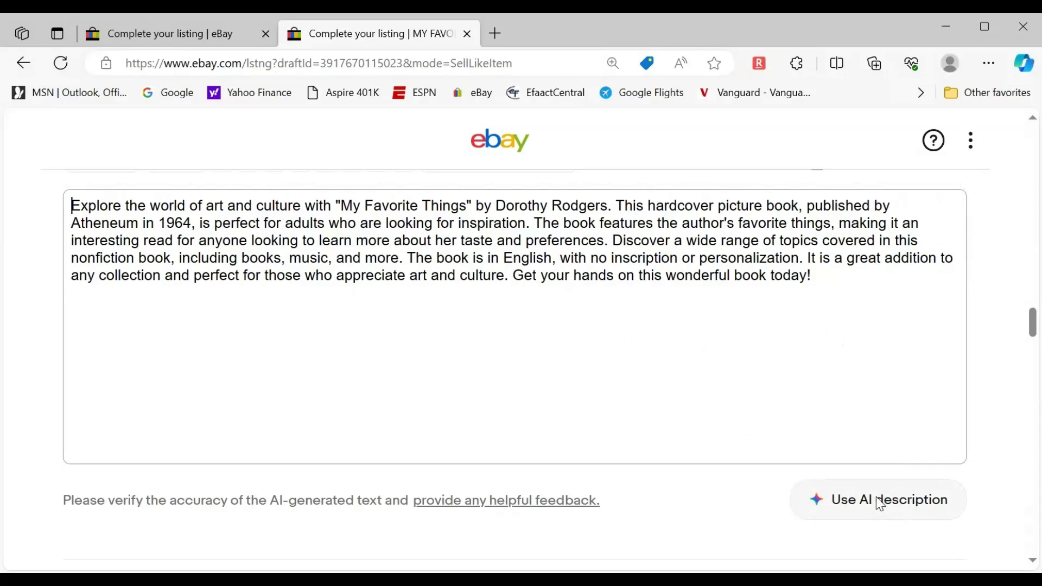
scroll(435, 372, "up", 4)
scroll(543, 369, "up", 3)
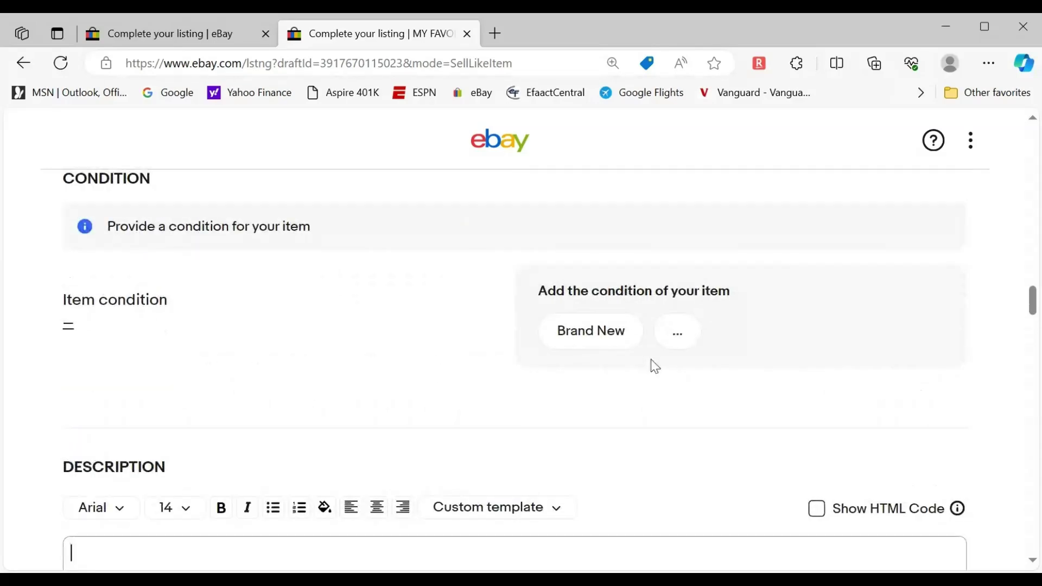
Step: Set the item condition to Good
left_click(593, 332)
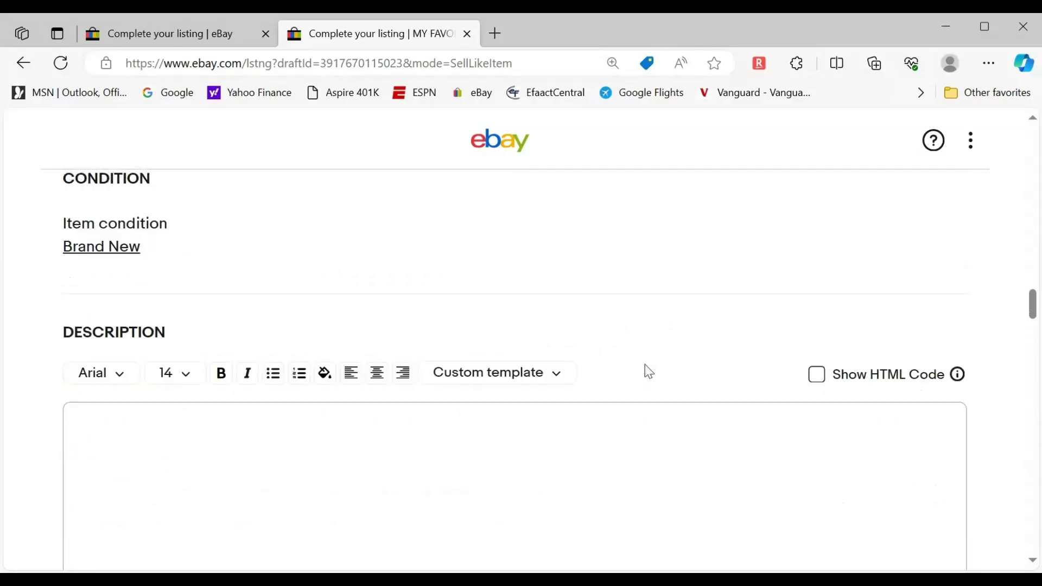
left_click(93, 250)
scroll(301, 431, "down", 3)
left_click(268, 381)
left_click(196, 310)
Step: Write the condition note 'Good condition, some corner wear'
type("Good,")
key("BackSpace")
key("BackSpace")
type("condition, w")
key("BackSpace")
type("some corner wear")
left_click(344, 414)
Step: Add Decorative Art to the book's Topic alongside Books
scroll(567, 389, "down", 1)
scroll(553, 390, "up", 6)
scroll(551, 389, "up", 15)
scroll(549, 392, "down", 5)
scroll(553, 389, "down", 1)
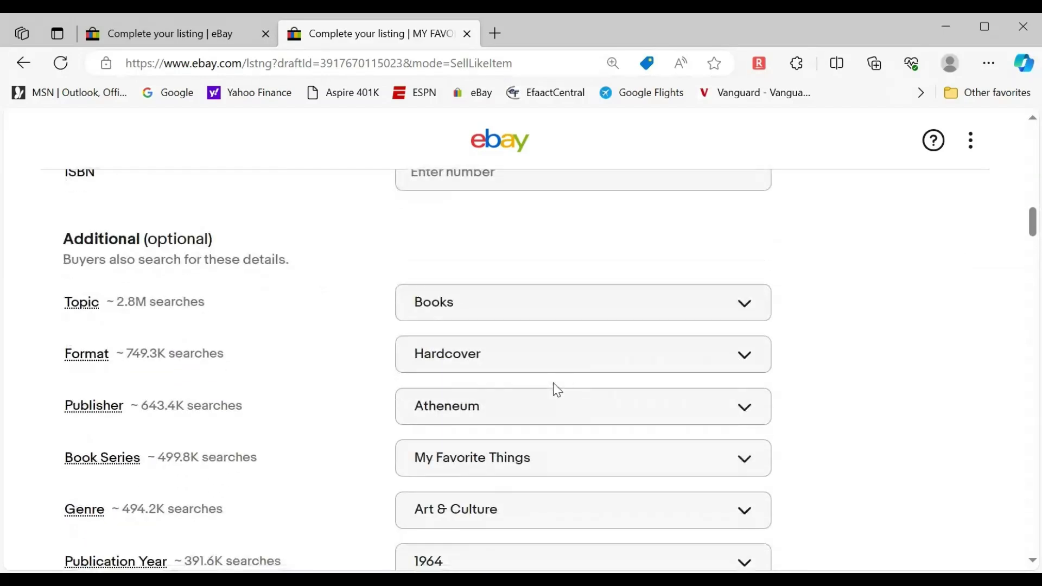
left_click(738, 308)
type("desi")
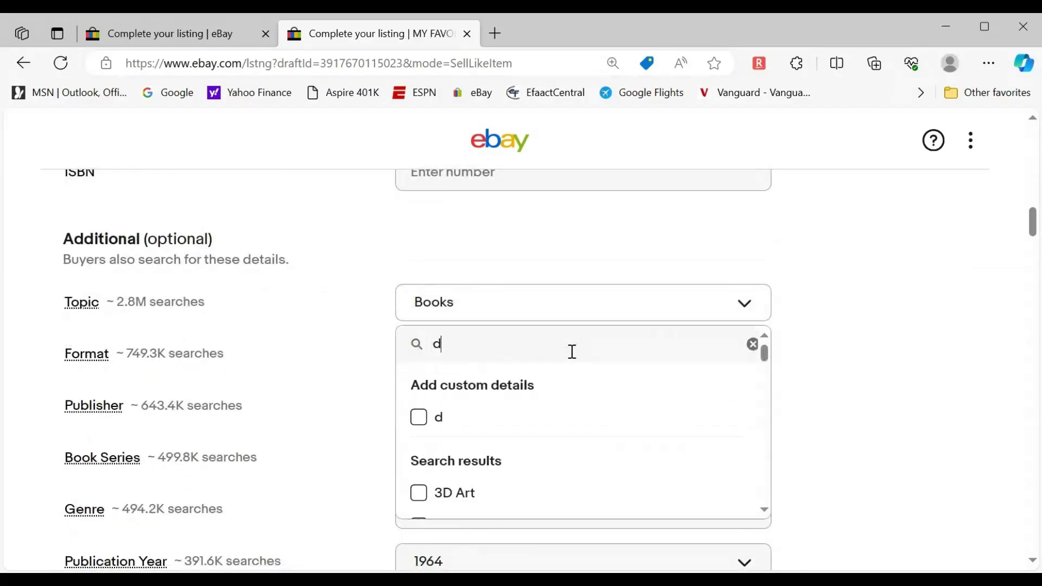
key("BackSpace")
type("art")
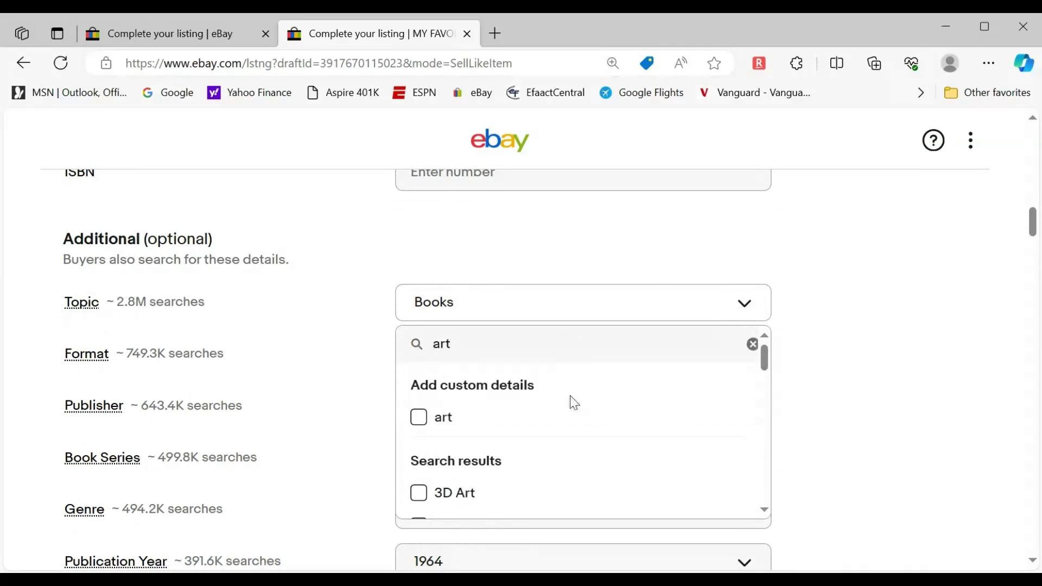
scroll(485, 418, "down", 1)
scroll(494, 434, "down", 3)
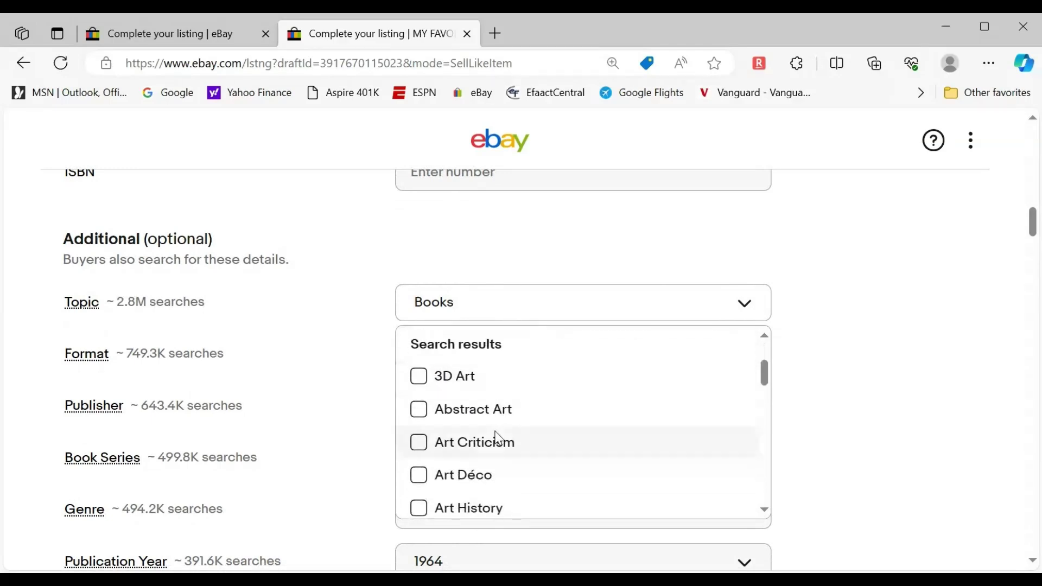
scroll(535, 448, "down", 2)
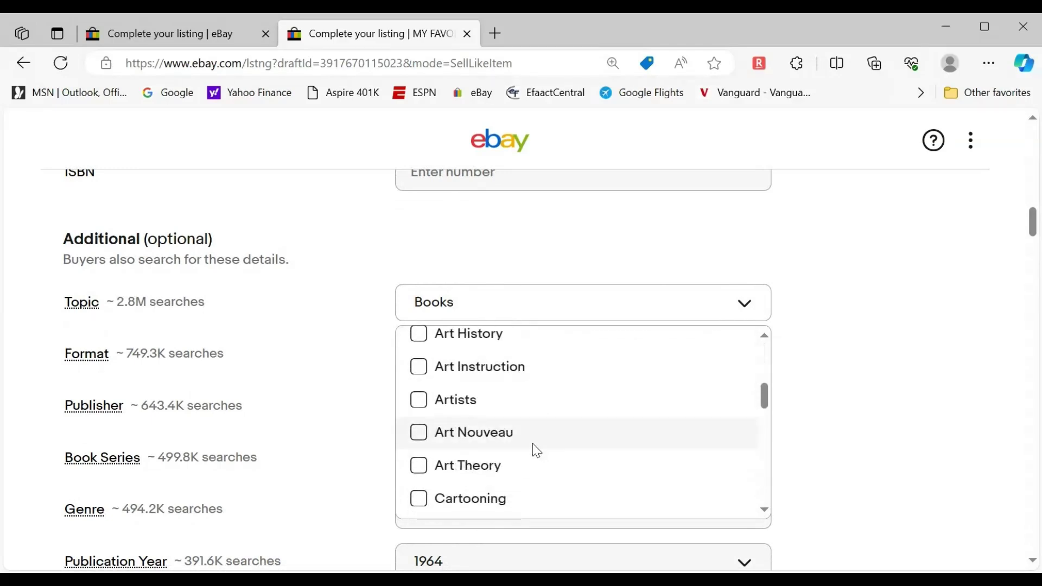
scroll(535, 448, "down", 5)
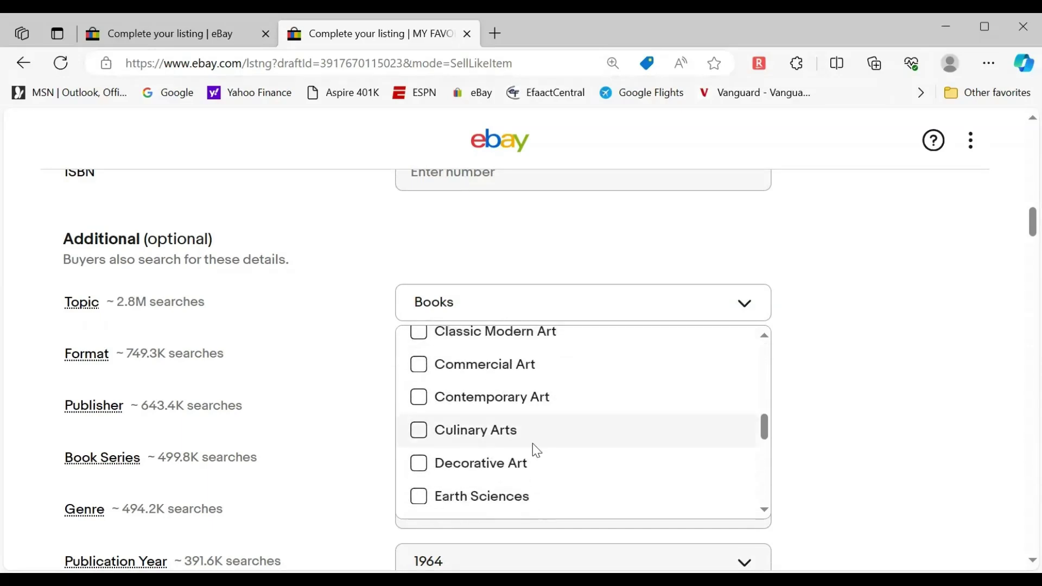
left_click(459, 468)
left_click(836, 439)
Step: Generate a fresh AI description for the listing
scroll(833, 435, "down", 4)
scroll(824, 419, "down", 20)
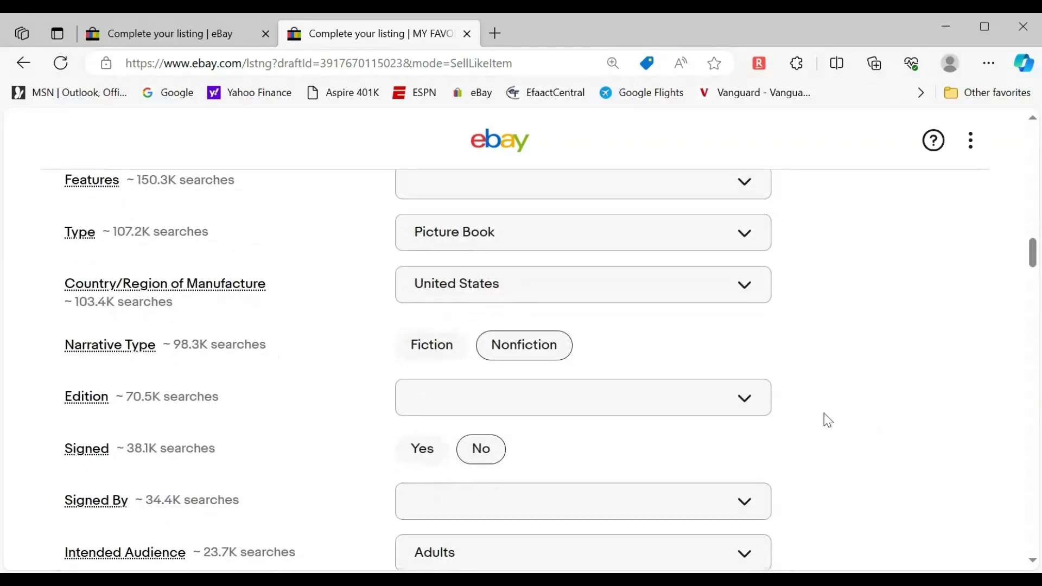
scroll(828, 421, "down", 3)
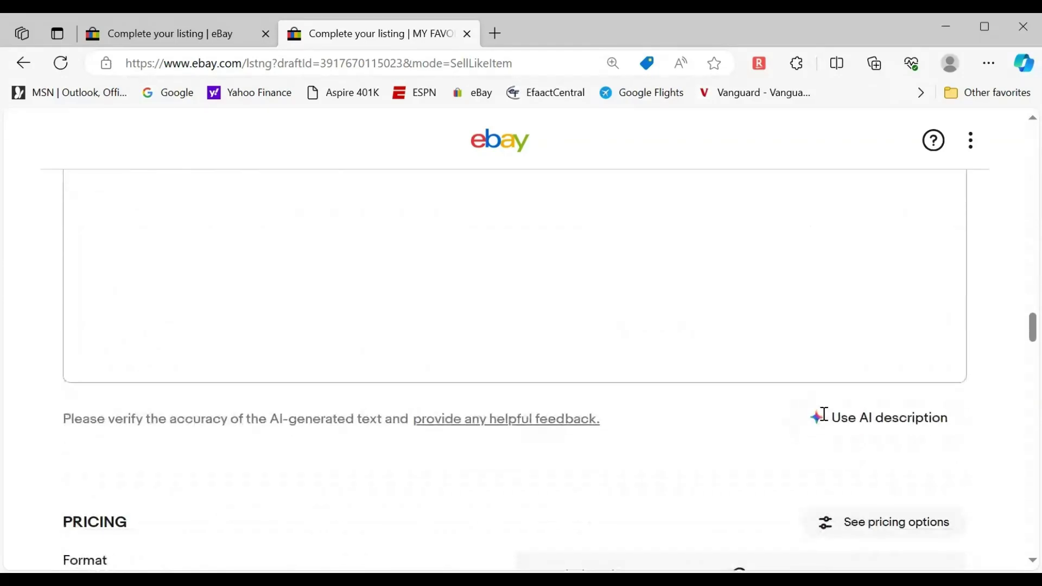
left_click(873, 430)
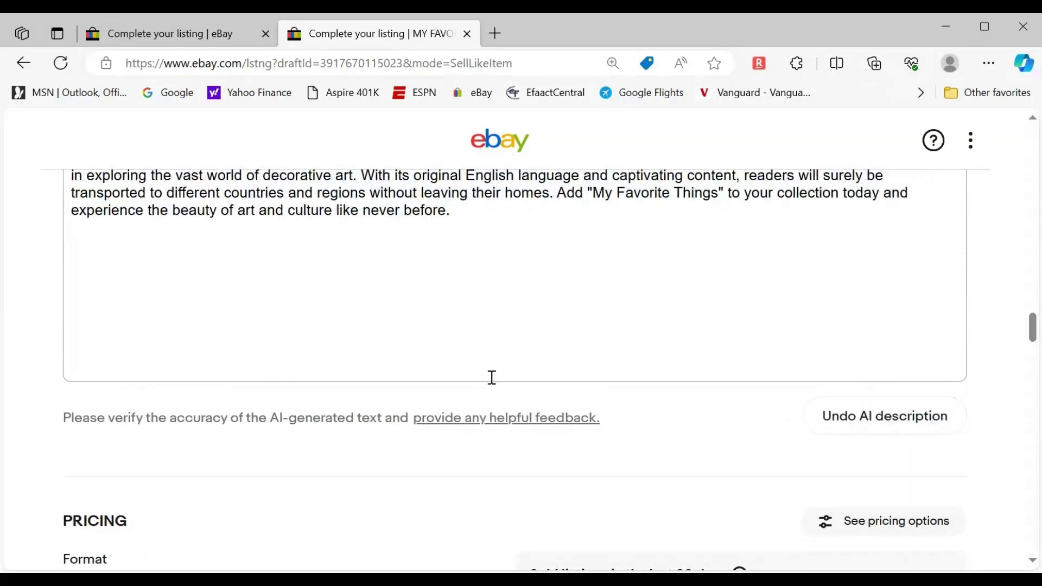
Step: Undo the AI description to restore the earlier text, then switch to the first listing tab
scroll(494, 378, "up", 3)
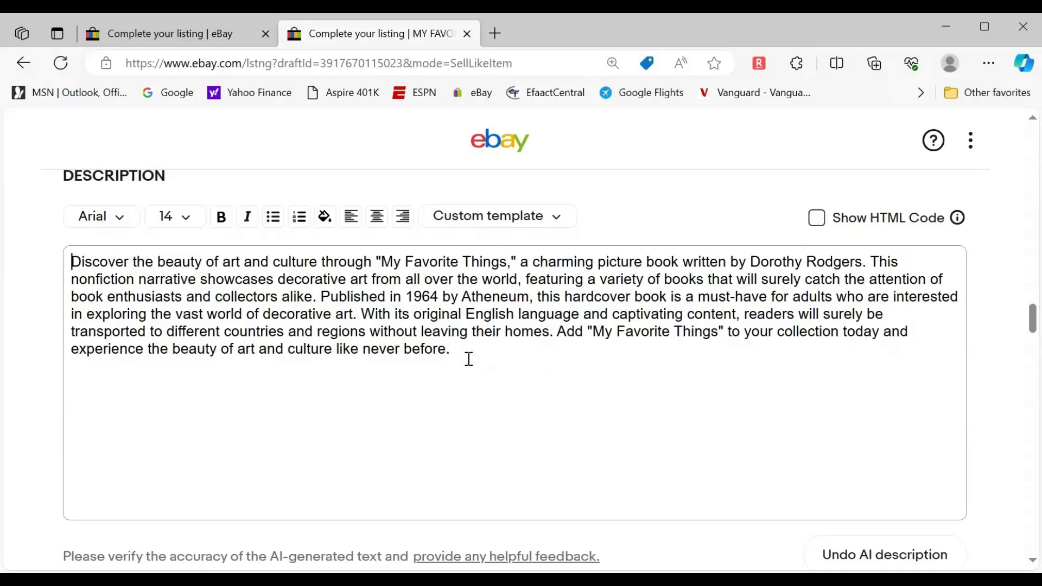
scroll(468, 355, "up", 5)
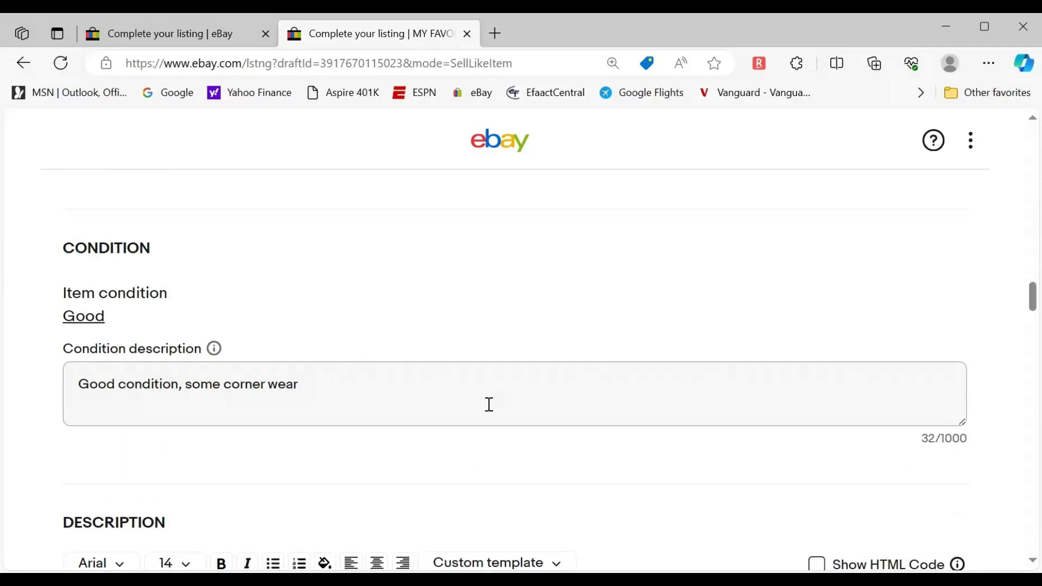
scroll(531, 410, "down", 7)
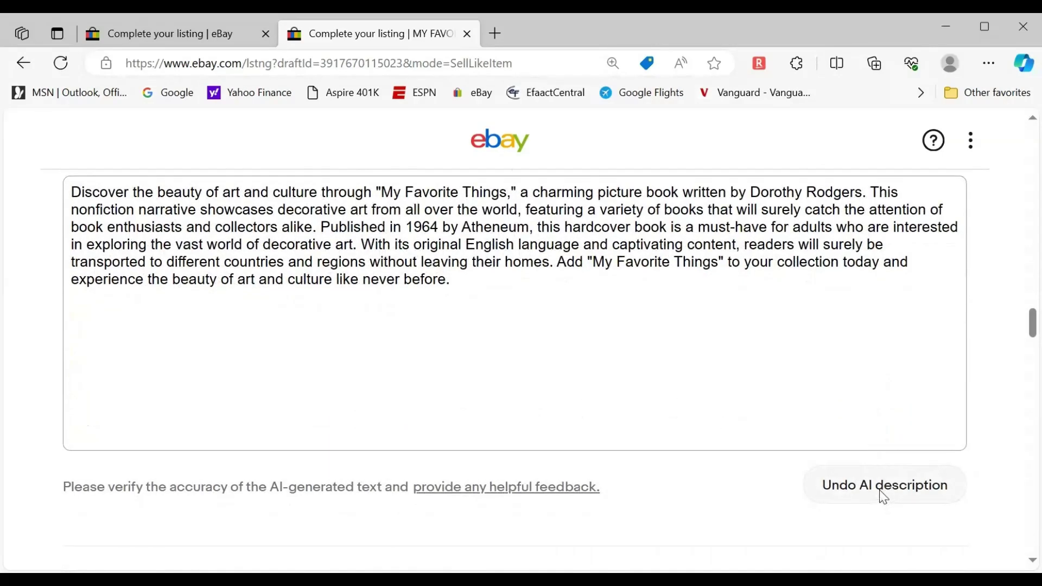
left_click(885, 491)
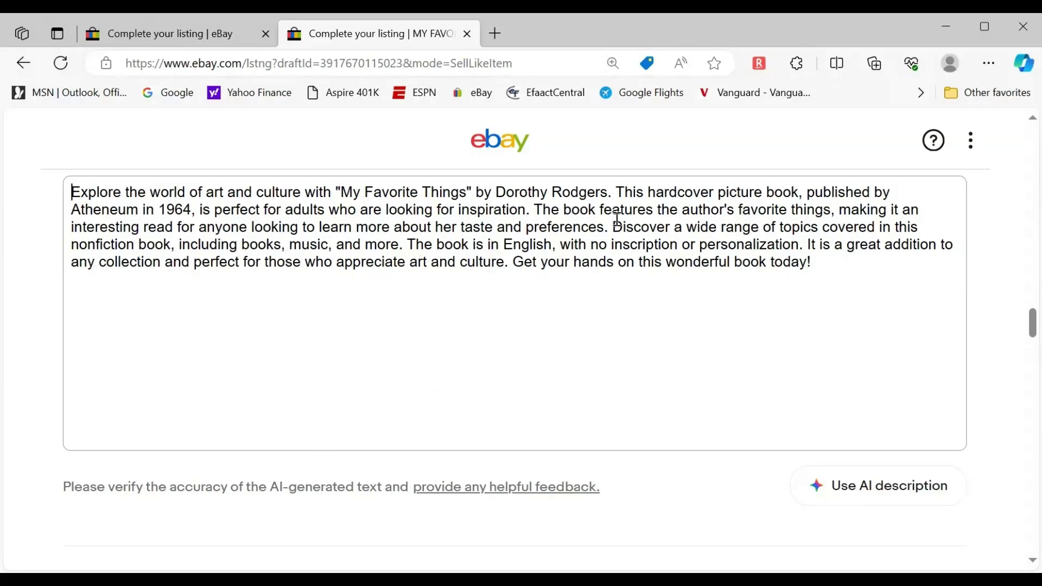
left_click(182, 37)
Step: Select the seller template text in the first listing's description
scroll(327, 356, "down", 15)
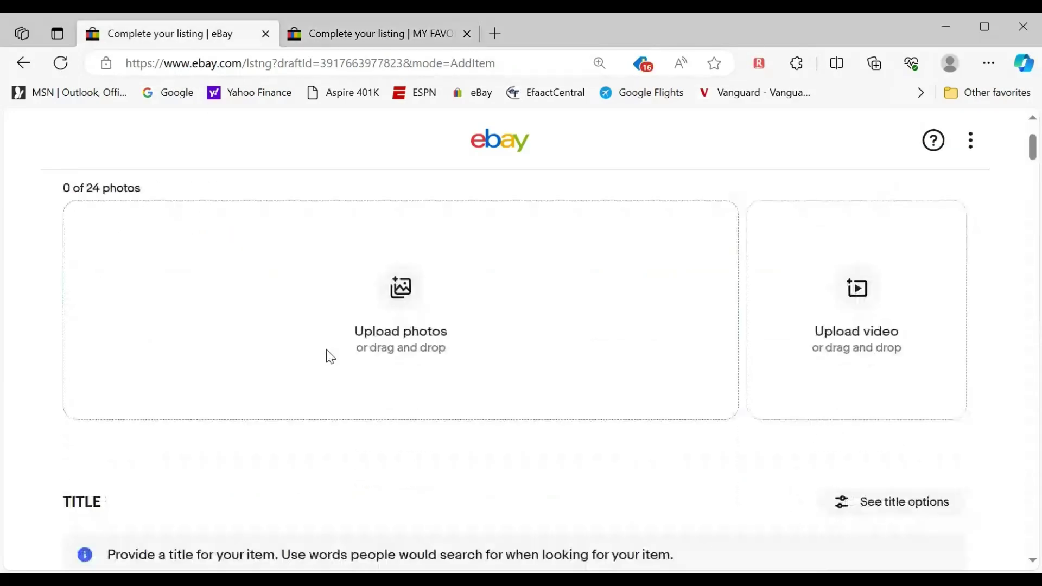
scroll(330, 351, "down", 20)
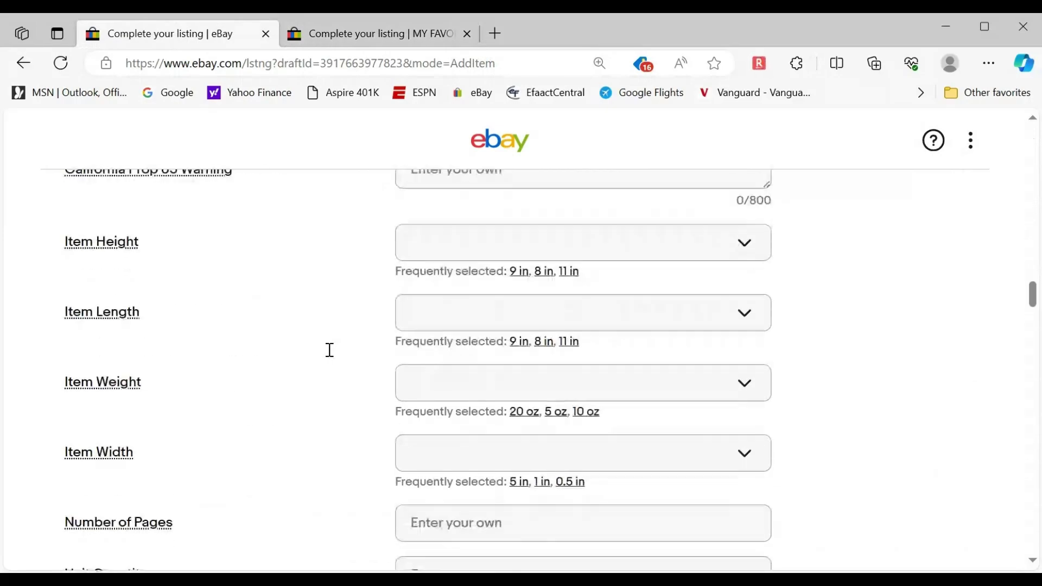
left_click_drag(75, 299, 934, 491)
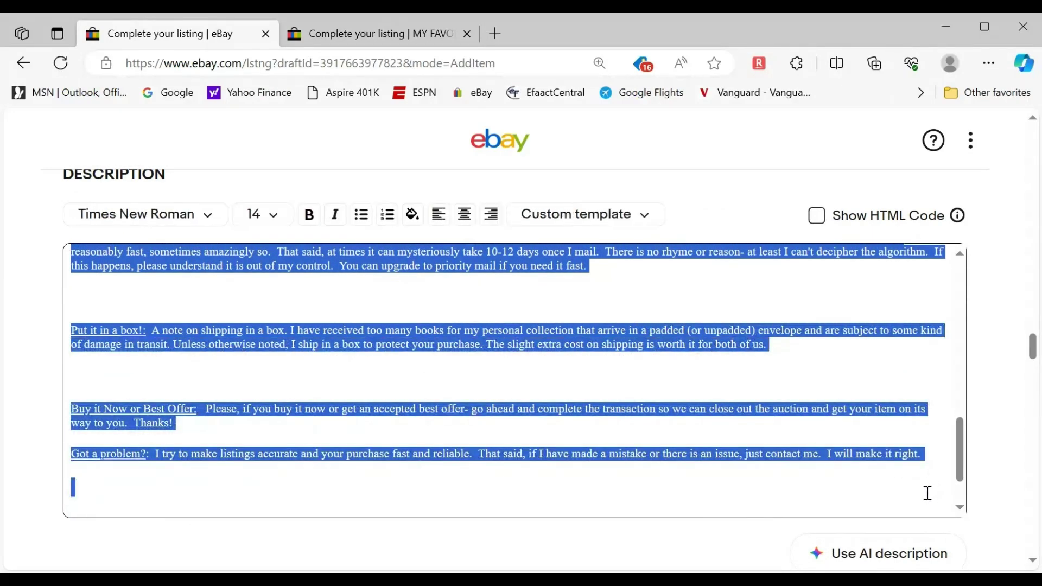
left_click(359, 33)
left_click(72, 190)
key("Return")
key("Return")
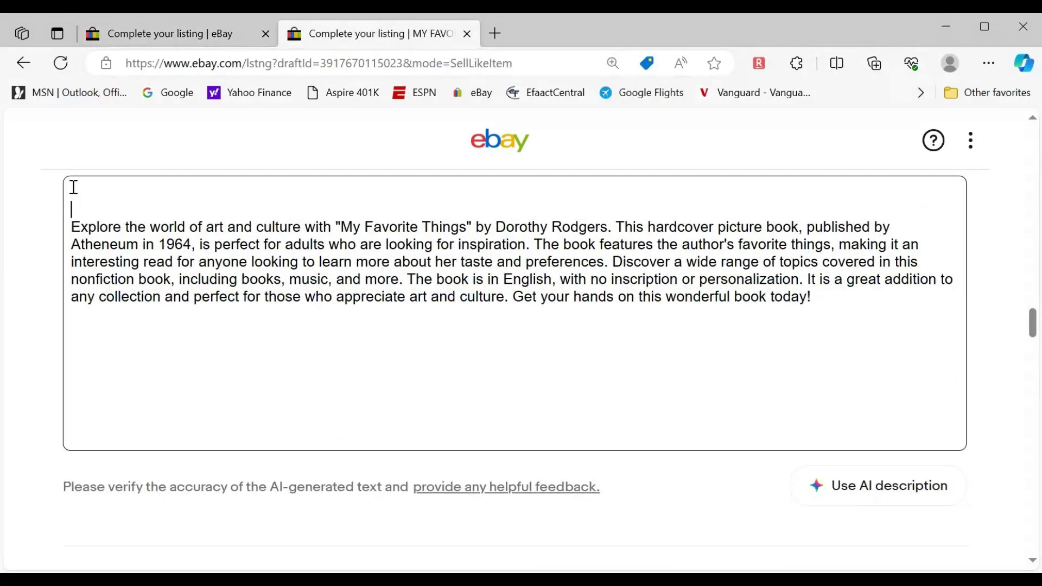
Step: Paste the seller template into the description and cut out the AI-written paragraph
key("ctrl+v")
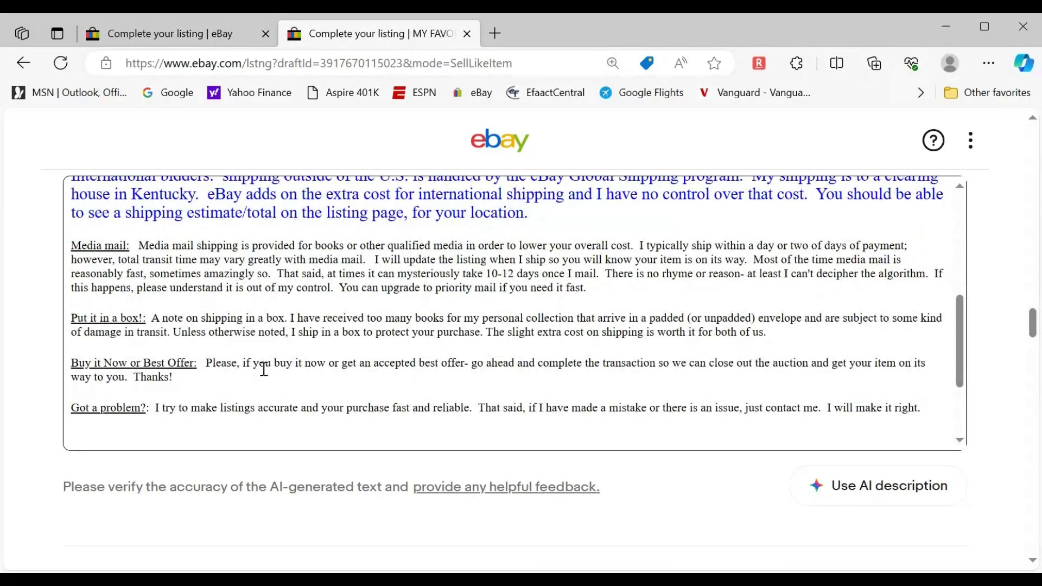
scroll(262, 363, "down", 2)
left_click_drag(70, 361, 905, 437)
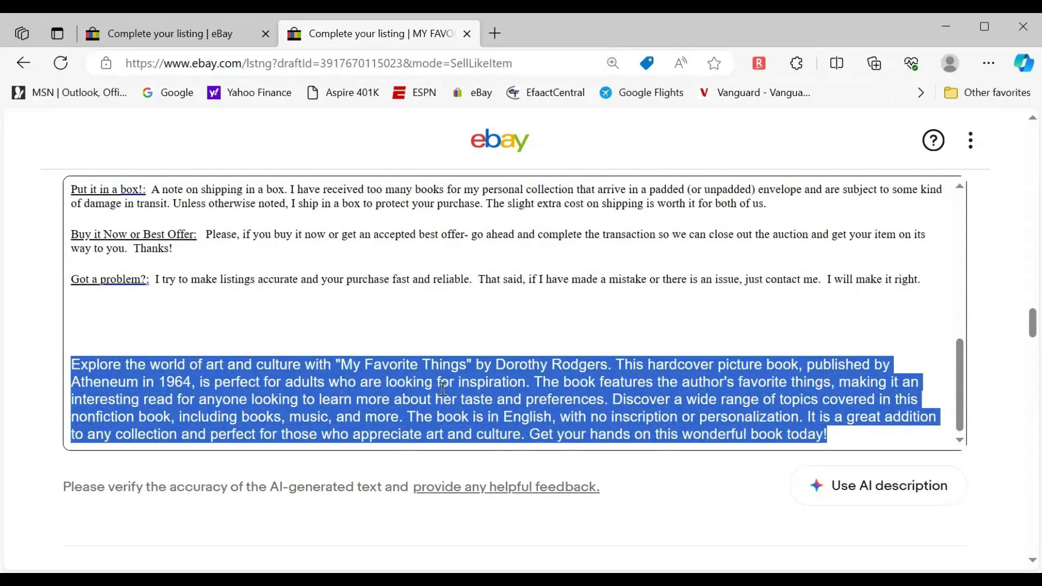
key("ctrl+x")
Step: Paste the AI paragraph on a new line below the template's Item line
scroll(230, 373, "up", 10)
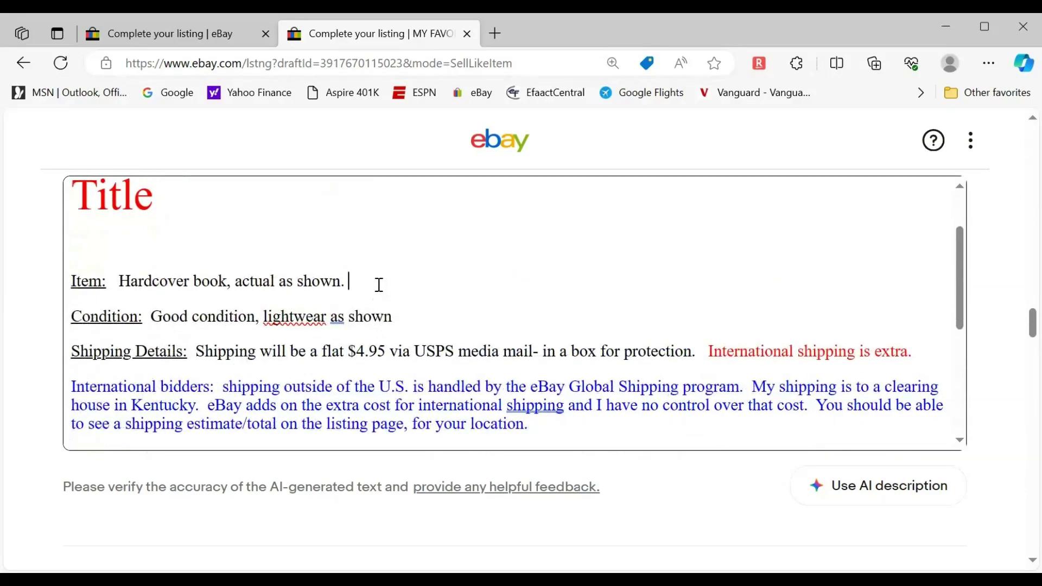
left_click(379, 285)
key("Return")
key("Return")
key("BackSpace")
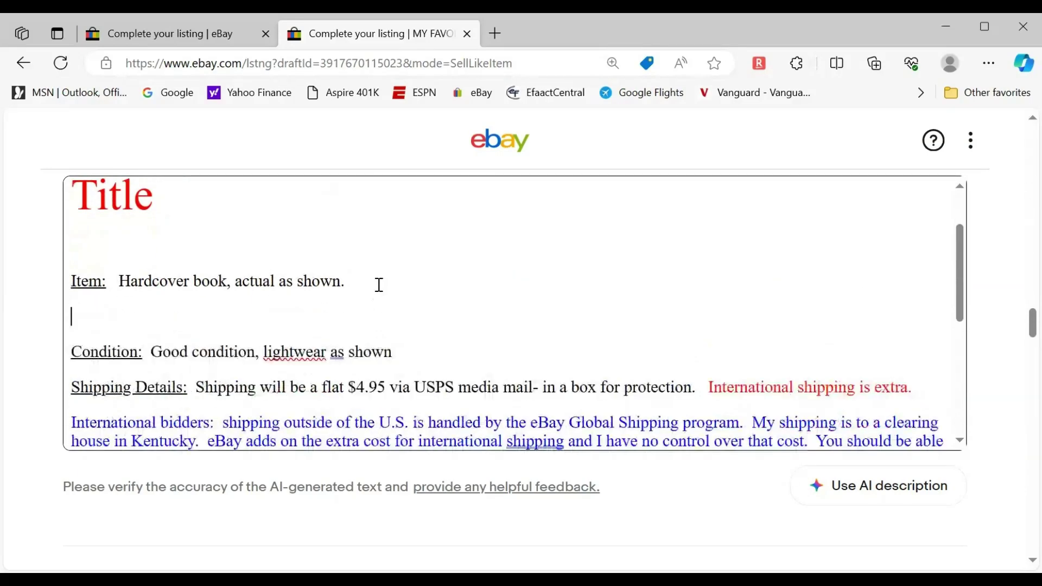
key("ctrl+v")
Step: Select the pasted paragraph and check its font choices without changing anything
left_click_drag(877, 380, 131, 370)
scroll(302, 360, "up", 2)
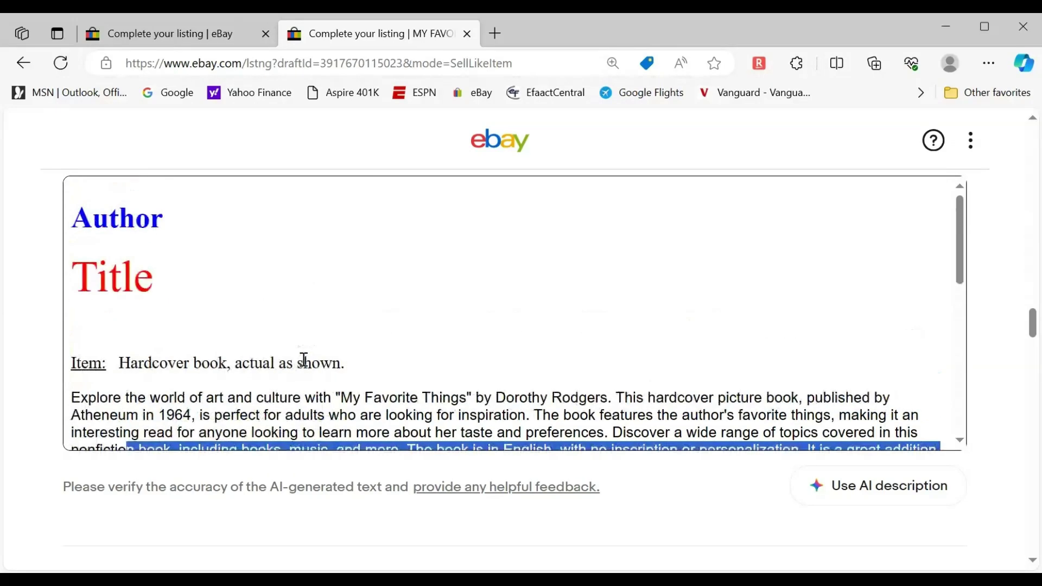
scroll(1036, 320, "up", 4)
scroll(1035, 325, "down", 2)
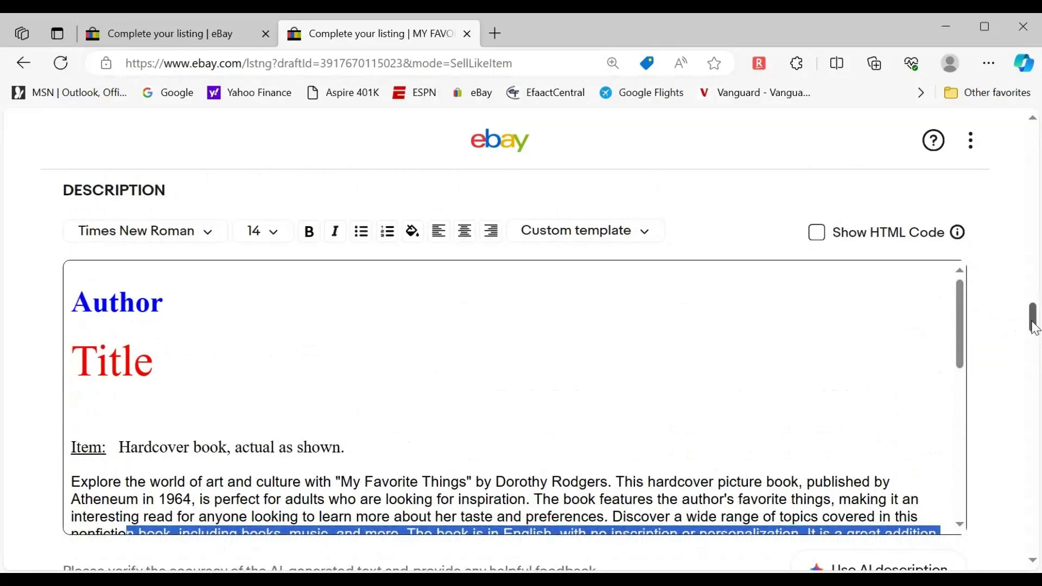
left_click_drag(829, 458, 43, 397)
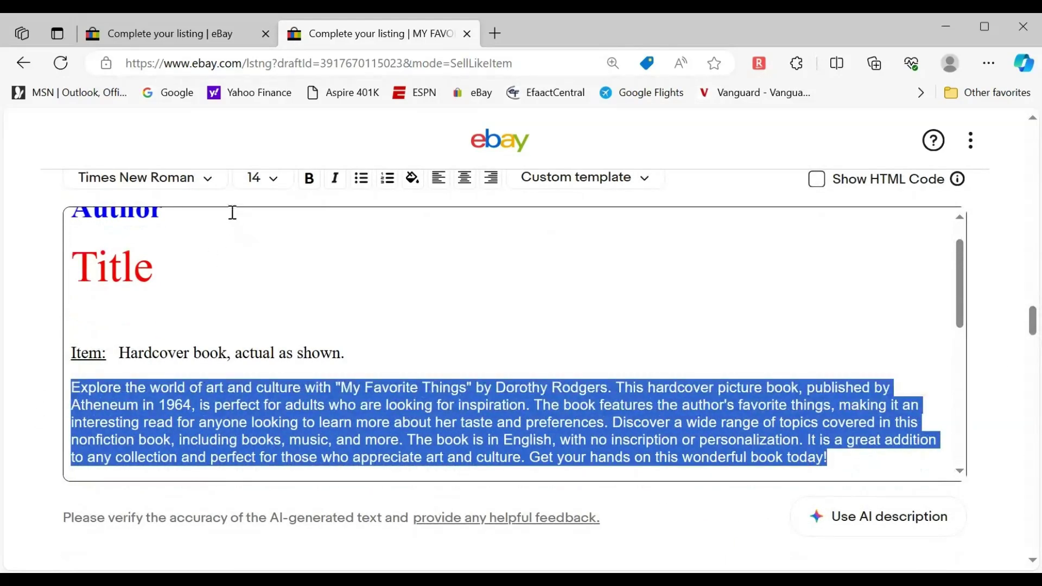
left_click(208, 179)
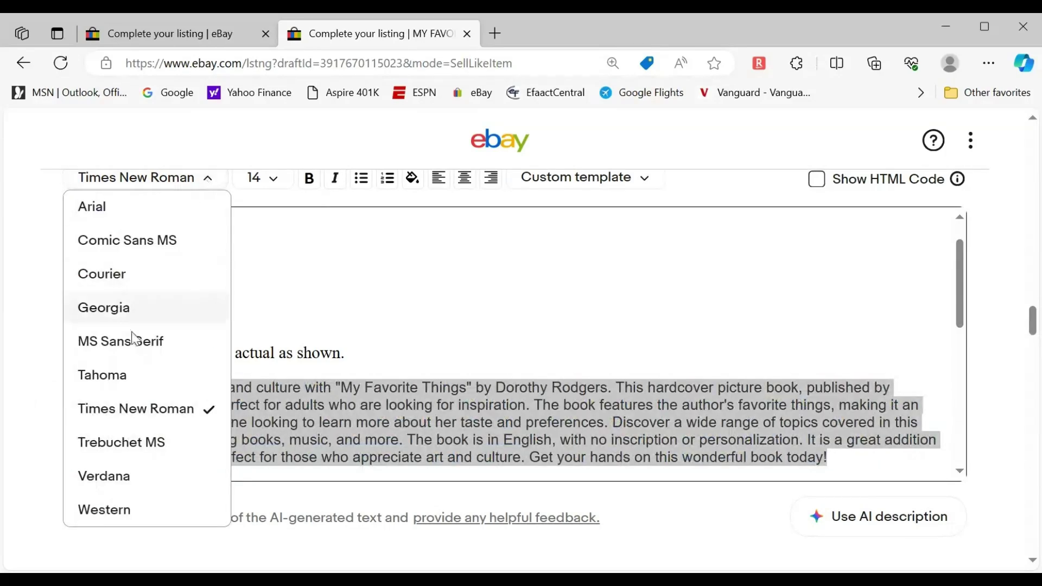
left_click(427, 359)
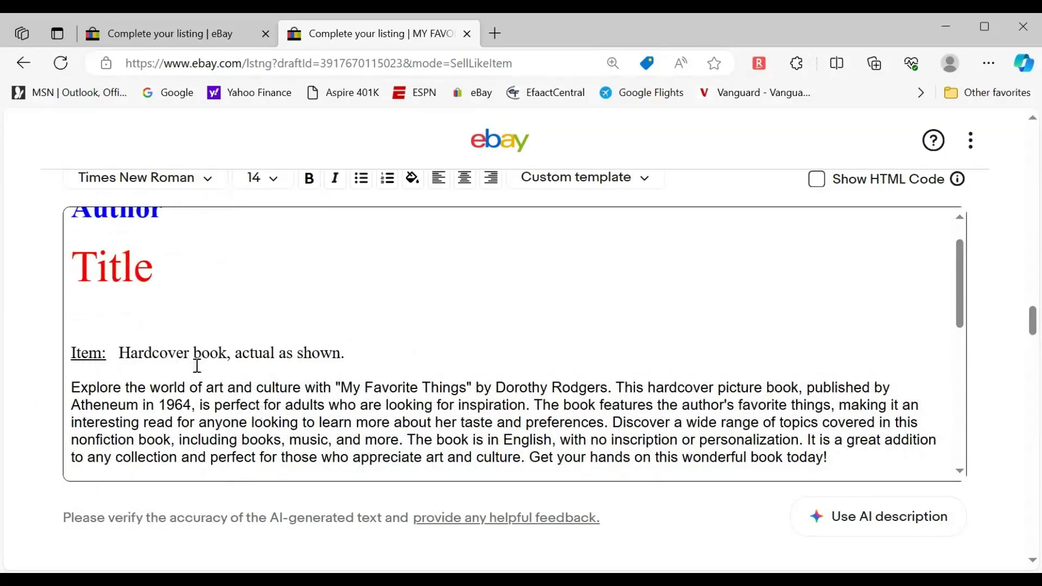
scroll(255, 387, "up", 1)
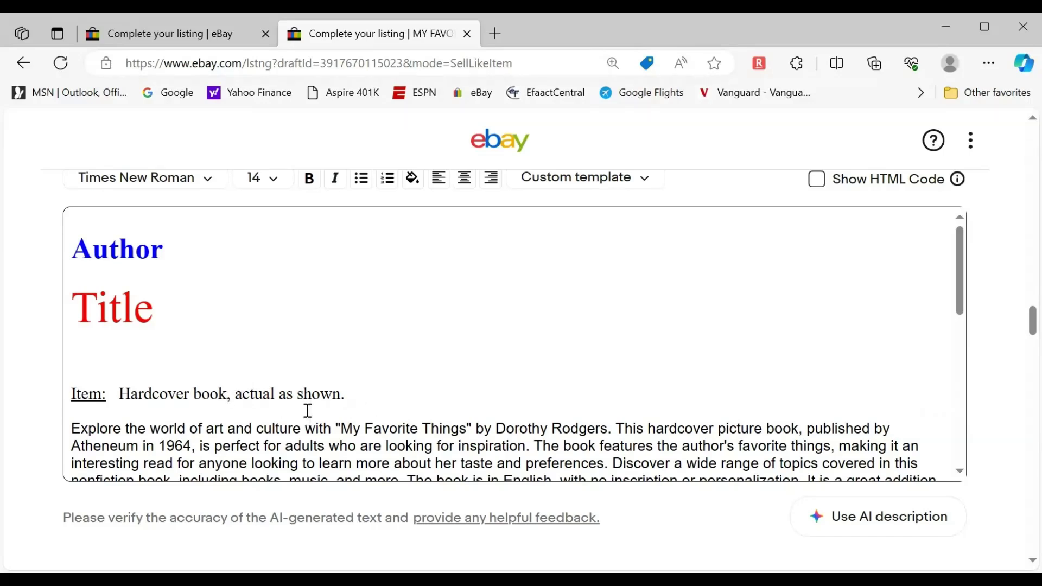
Step: Delete the closing sentence 'Get your hands on this wonderful book today!'
scroll(354, 347, "down", 1)
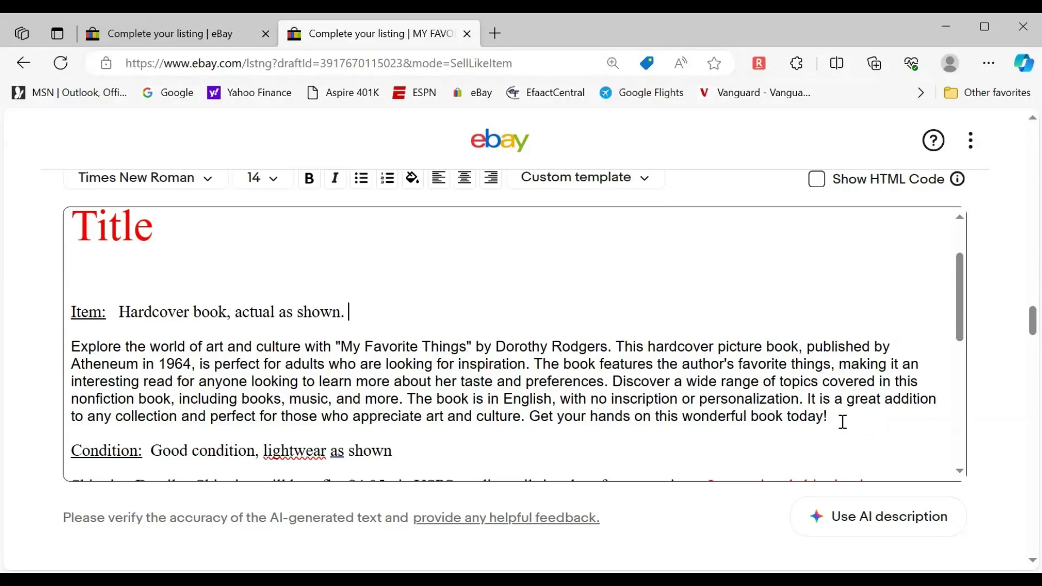
left_click_drag(842, 417, 536, 422)
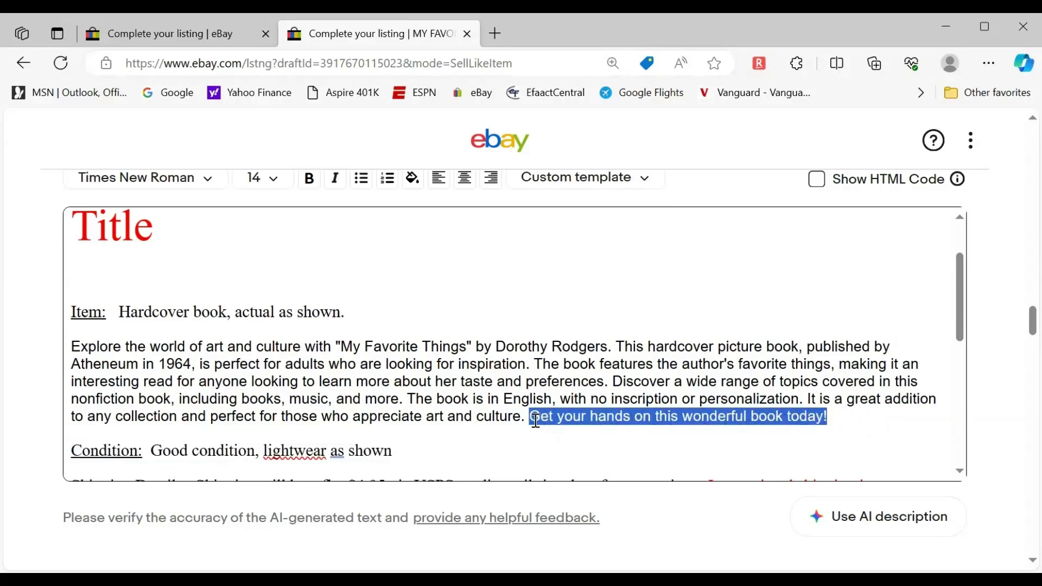
key("BackSpace")
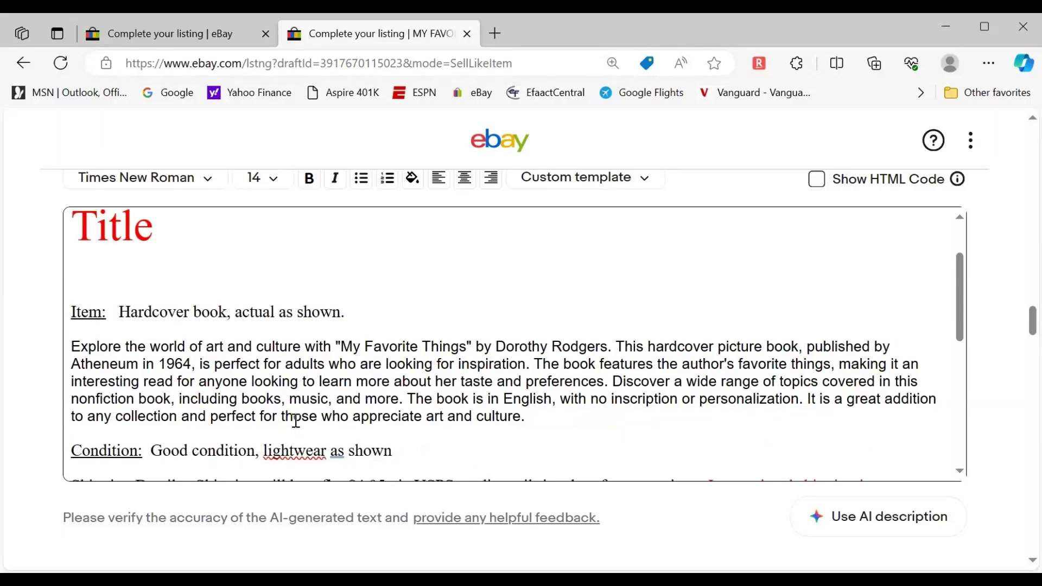
Step: Scroll through the sold Niebel's Methods, Standards, and Work Design listings
scroll(290, 386, "down", 1)
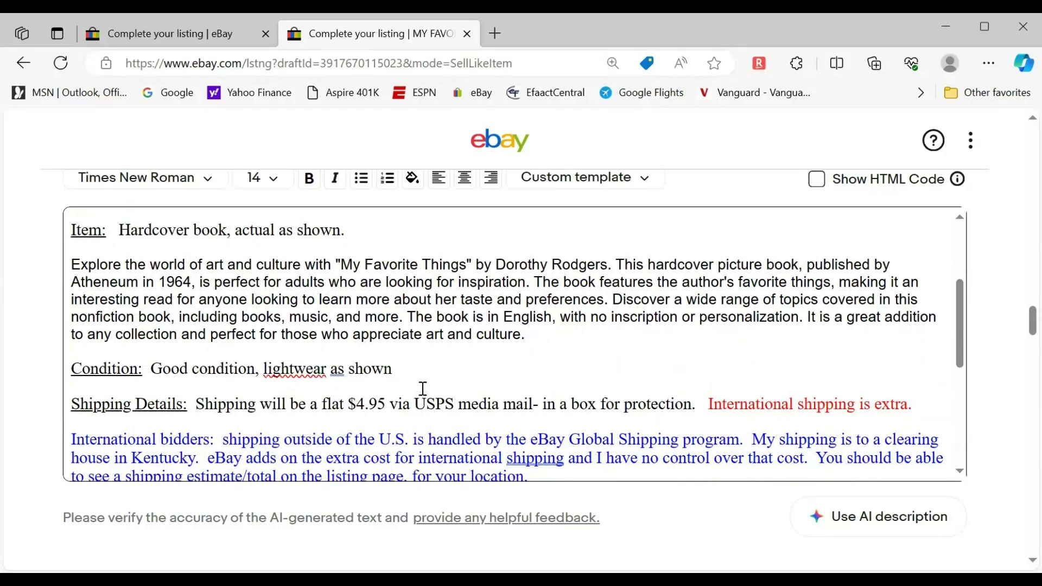
scroll(423, 389, "up", 3)
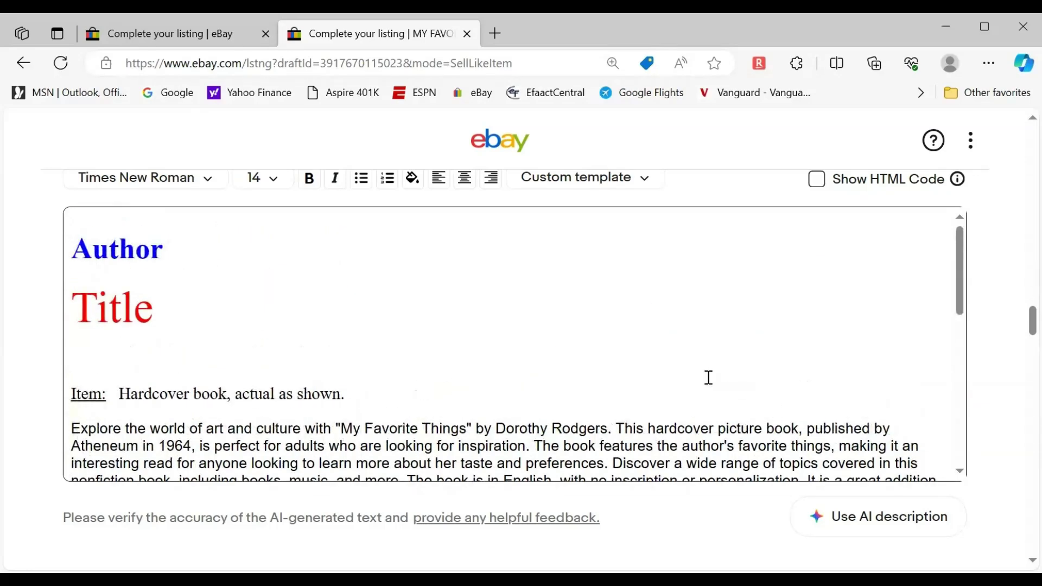
scroll(588, 438, "down", 1)
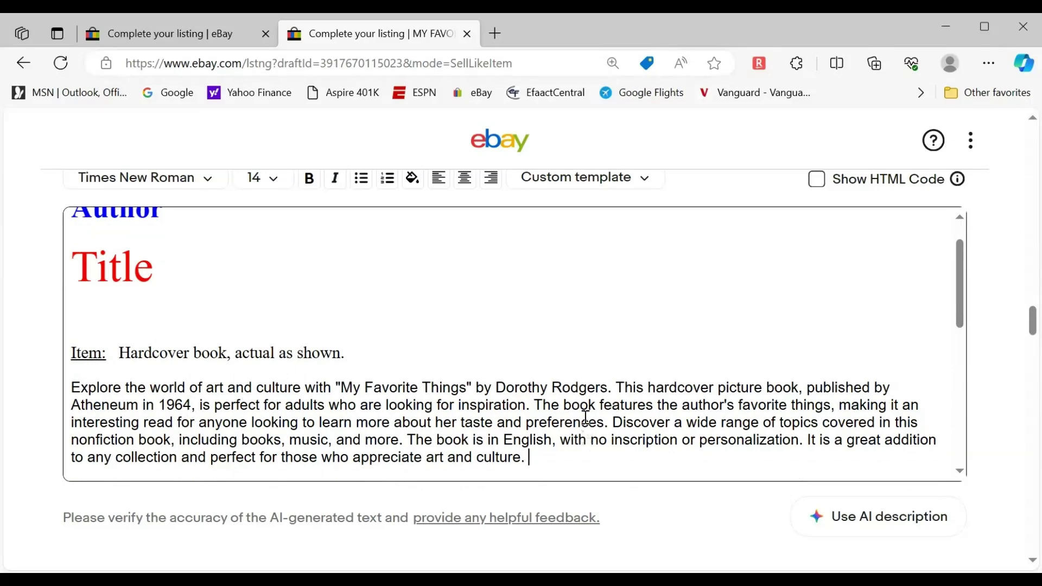
scroll(866, 460, "down", 2)
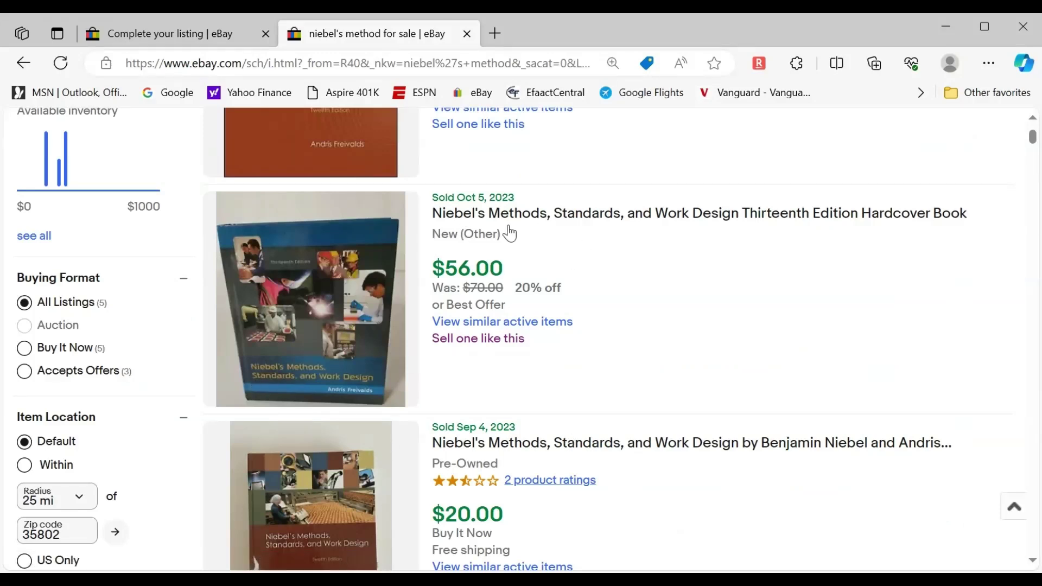
Step: Start a sell-similar draft from the sold Niebel's textbook
left_click(467, 340)
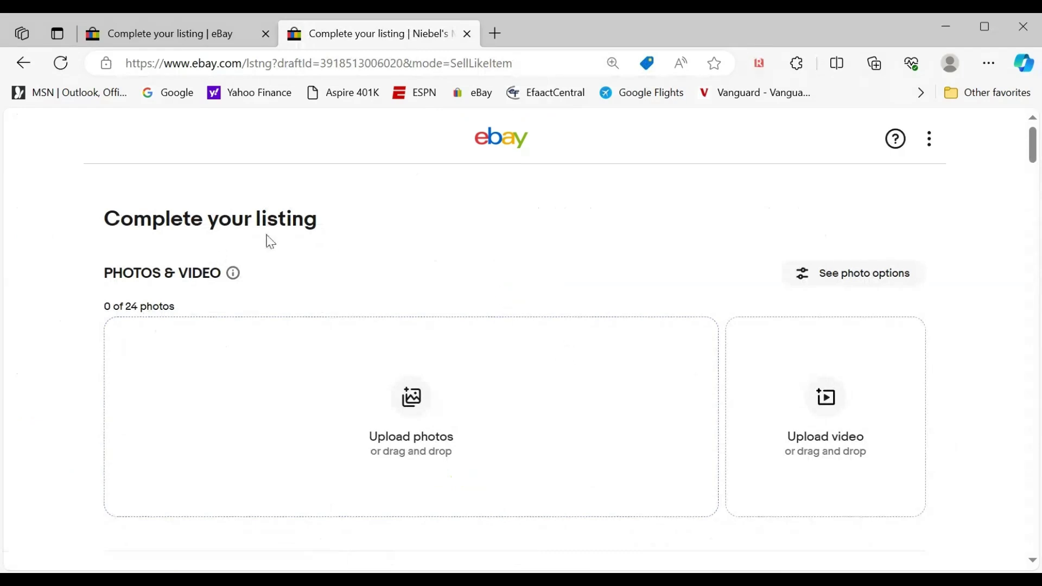
scroll(455, 340, "down", 5)
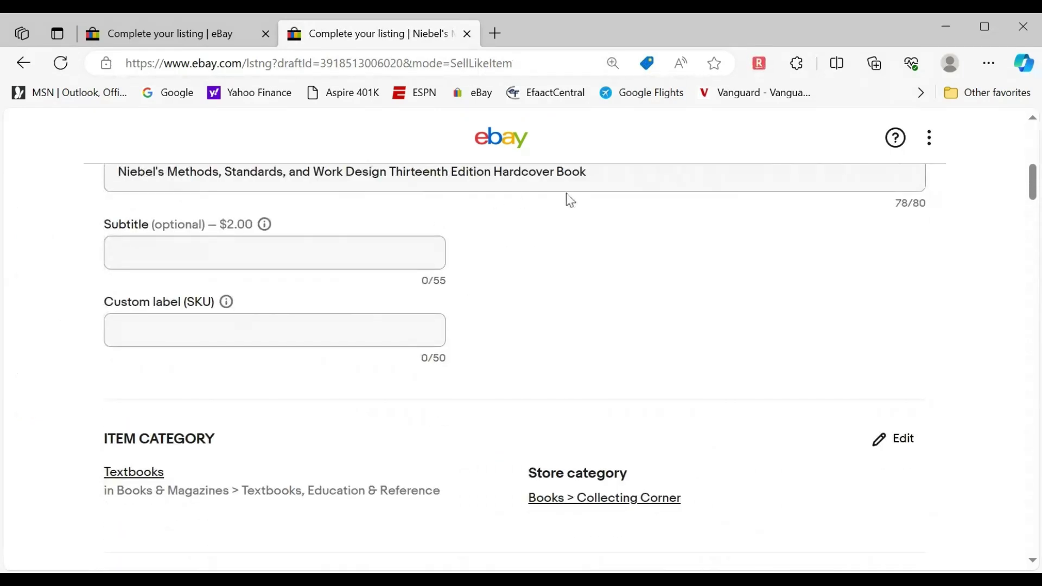
scroll(584, 339, "down", 3)
scroll(477, 411, "down", 7)
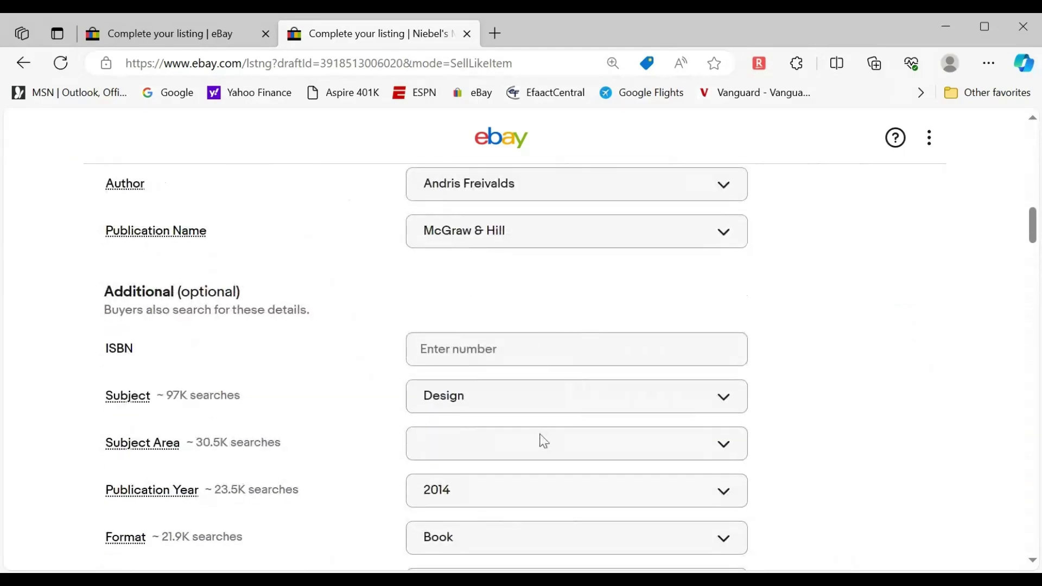
Step: Set Subject Area to Mechanical Engineering
left_click(678, 456)
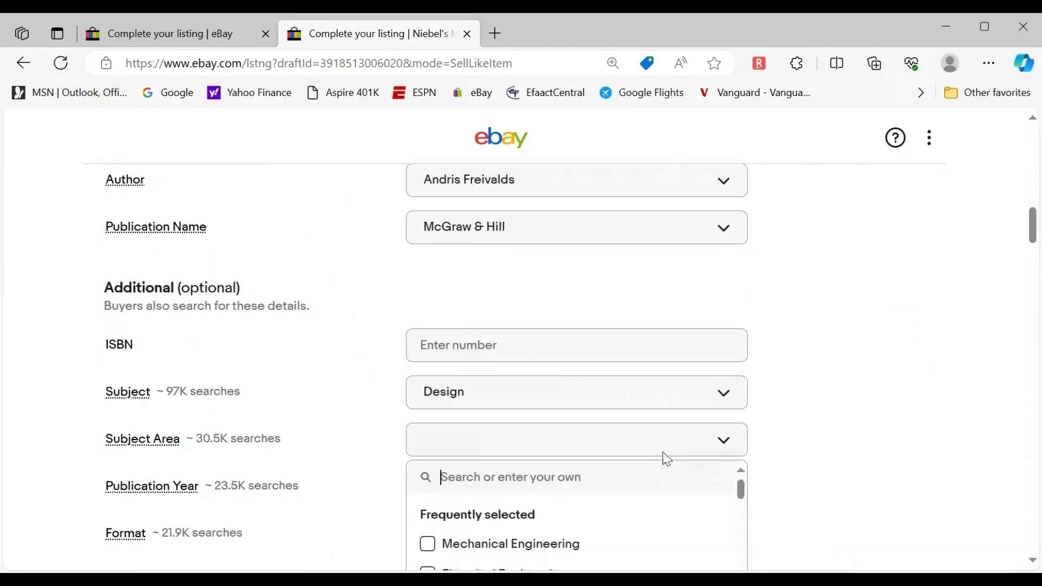
left_click(510, 478)
scroll(829, 403, "down", 1)
left_click(831, 449)
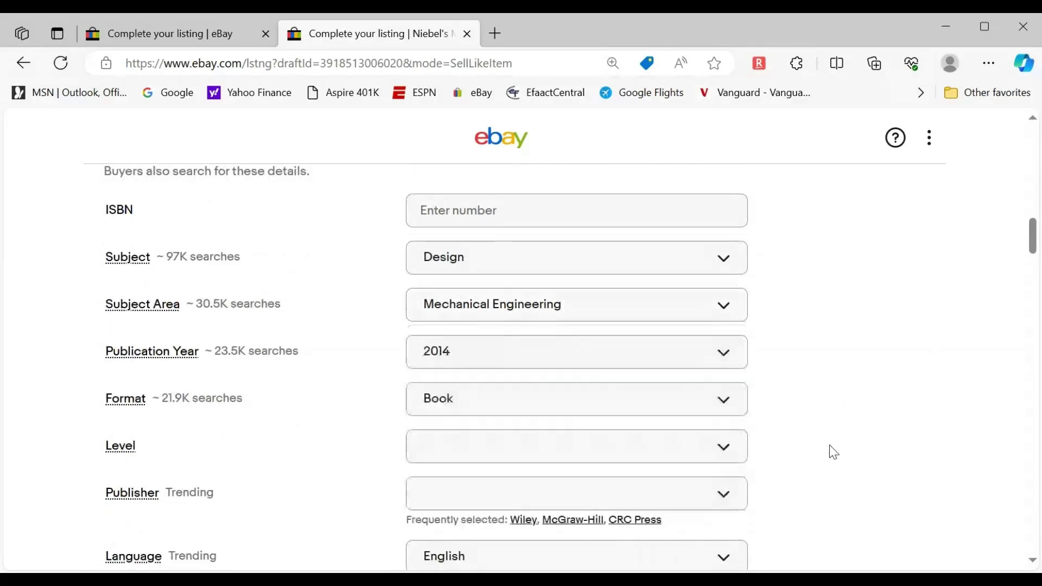
Step: Search the Subject list for the custom entry 'niebel's method'
left_click(539, 254)
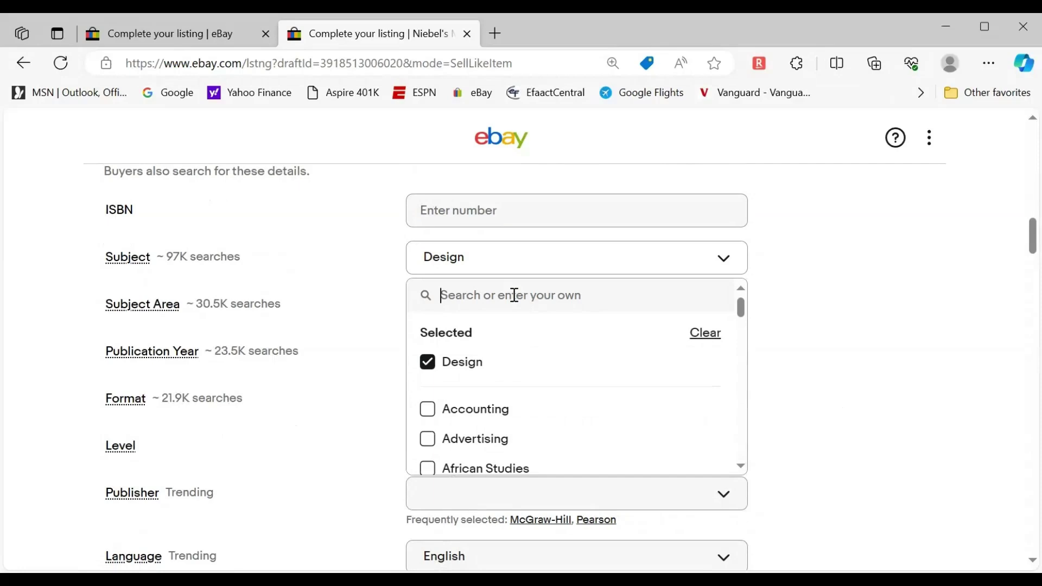
type("m")
key("BackSpace")
type("nie")
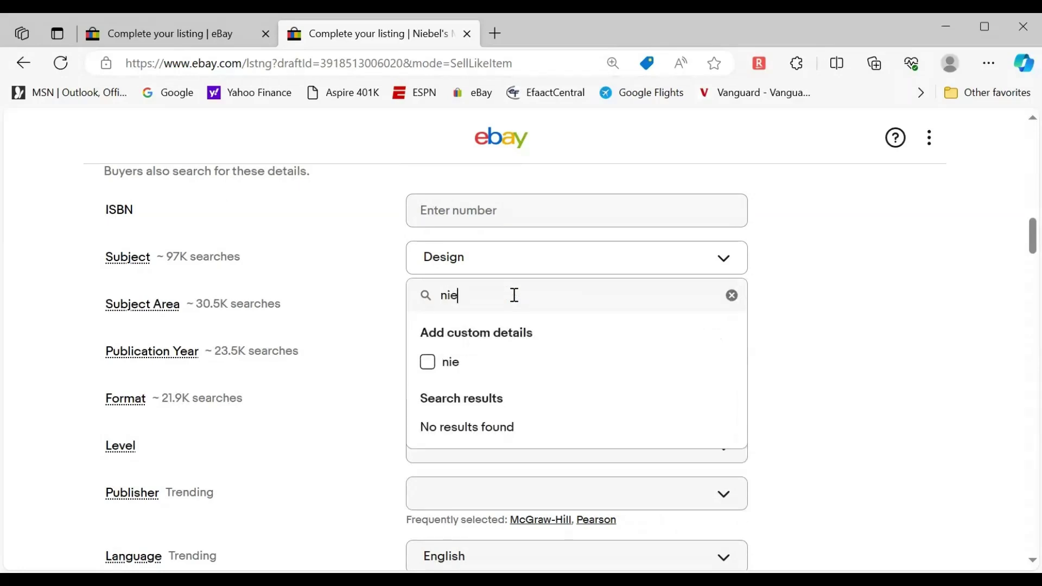
type("bel's method")
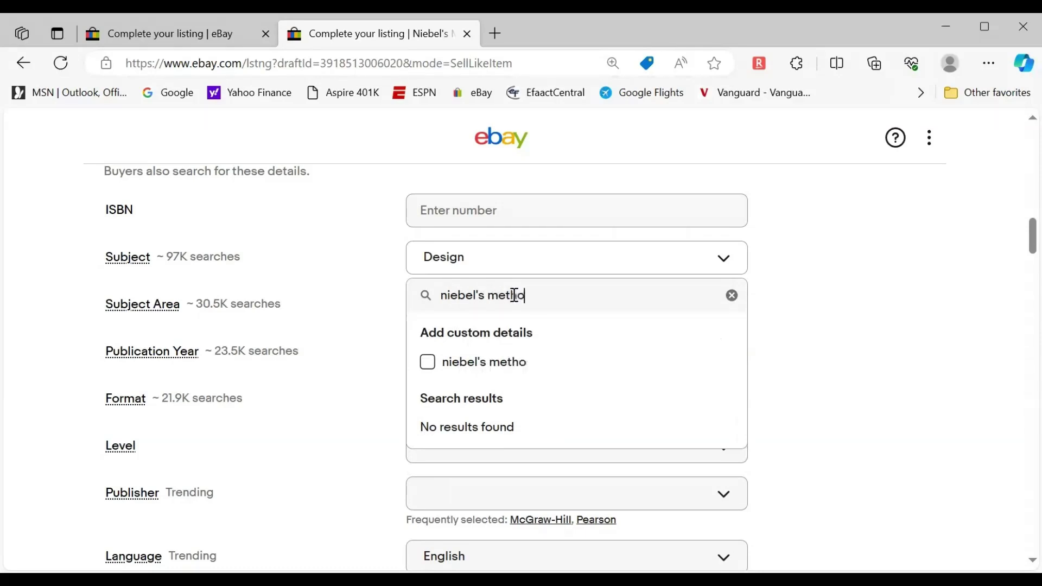
Step: Add Niebel's method as a custom Subject and set Level to Advanced
left_click(467, 362)
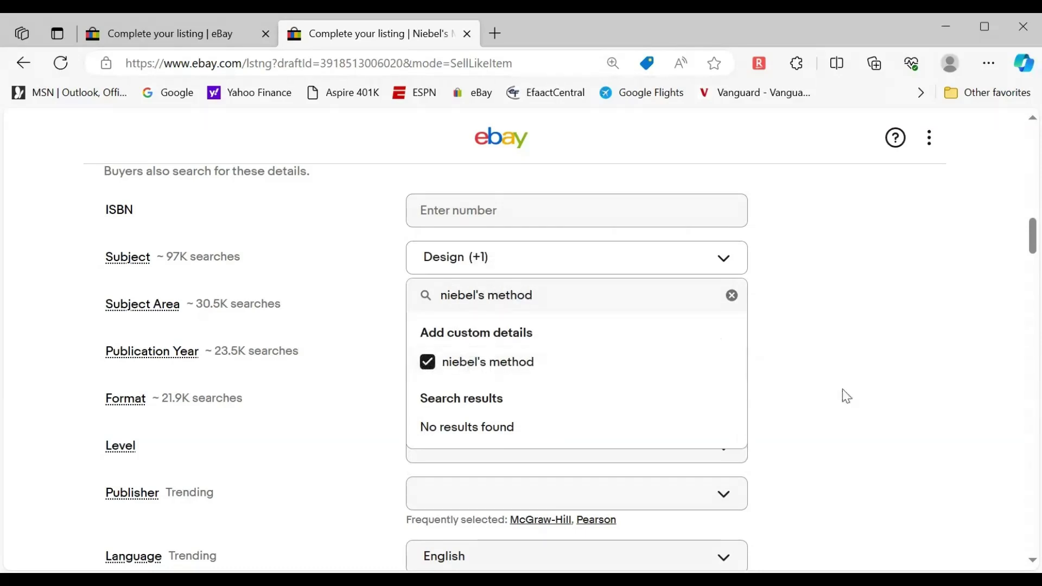
left_click(843, 392)
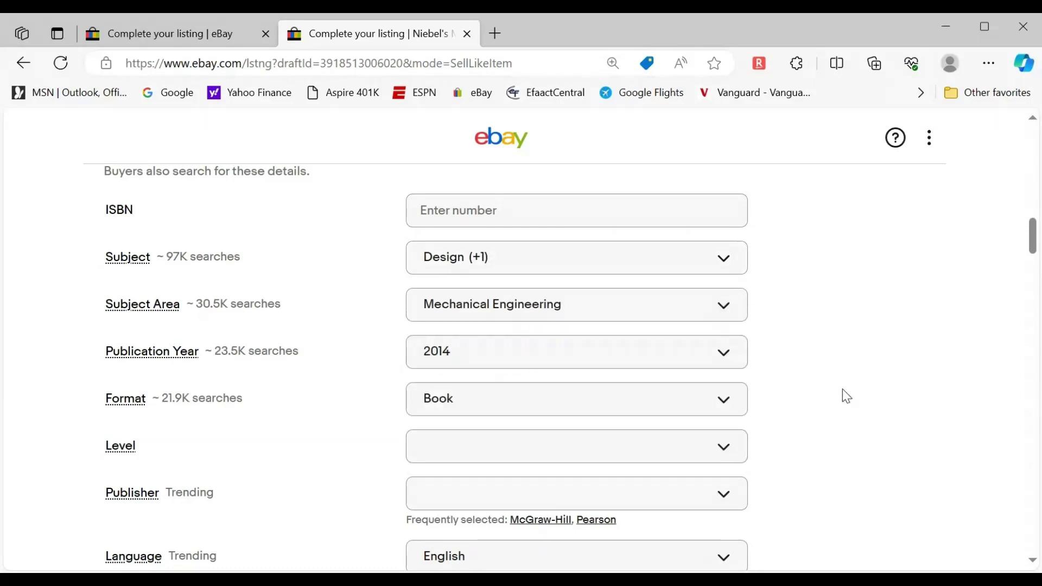
left_click(542, 458)
scroll(504, 433, "down", 3)
left_click(457, 412)
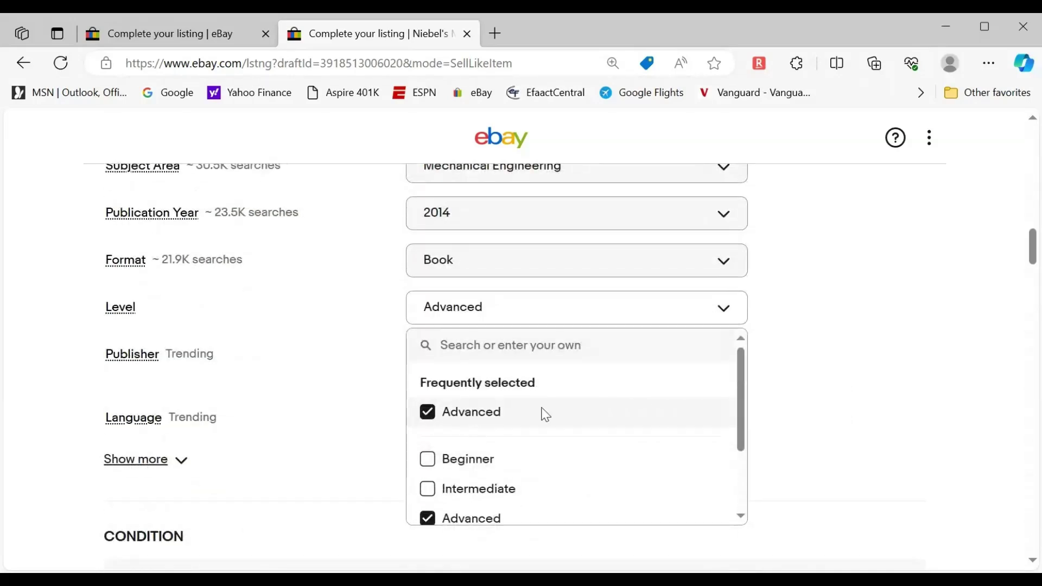
left_click(837, 374)
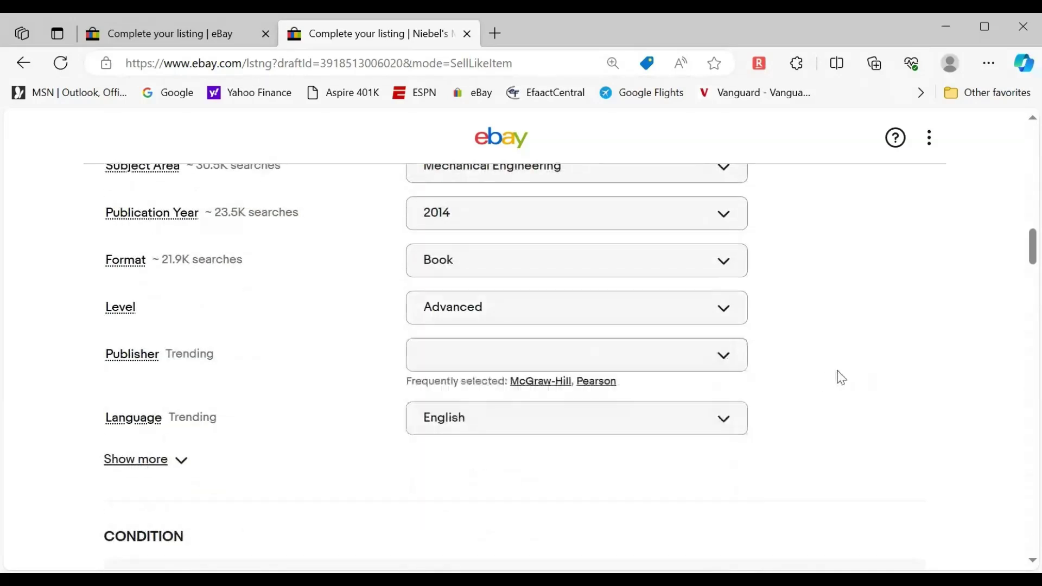
Step: Search 'mcg' and set Publisher to McGraw-Hill
left_click(628, 362)
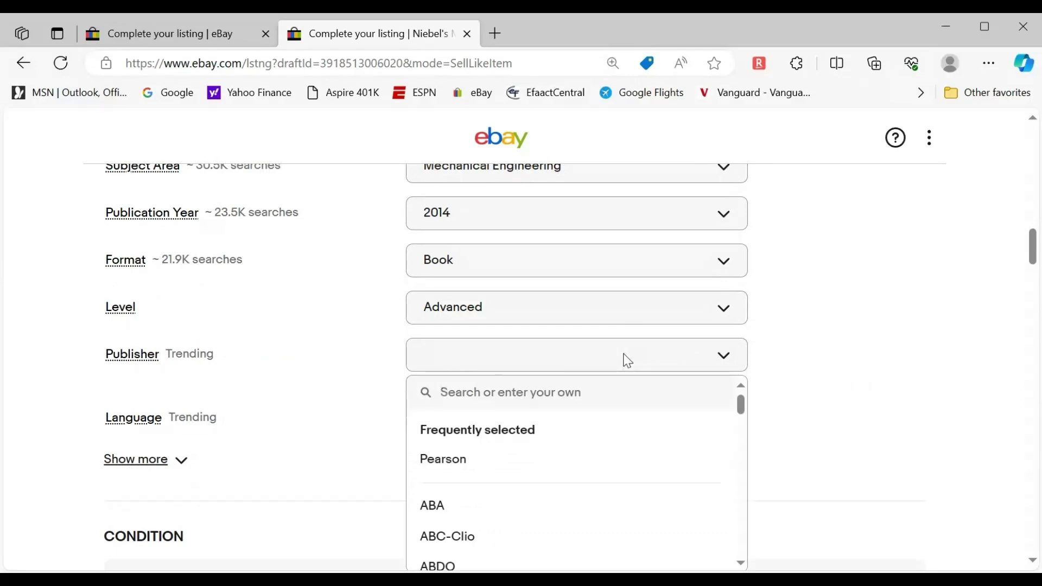
type("mcg")
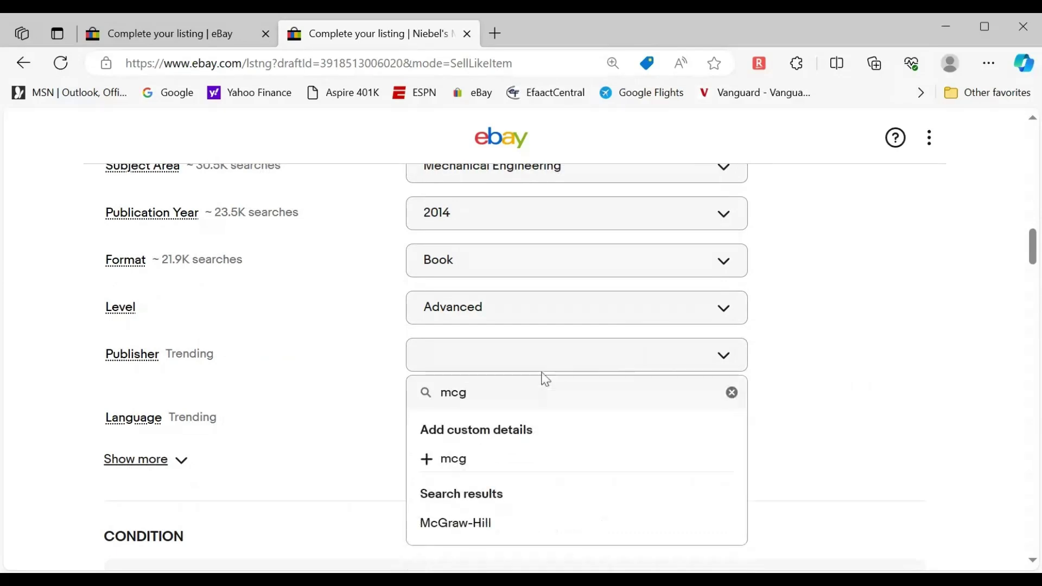
left_click(524, 524)
triple_click(750, 401)
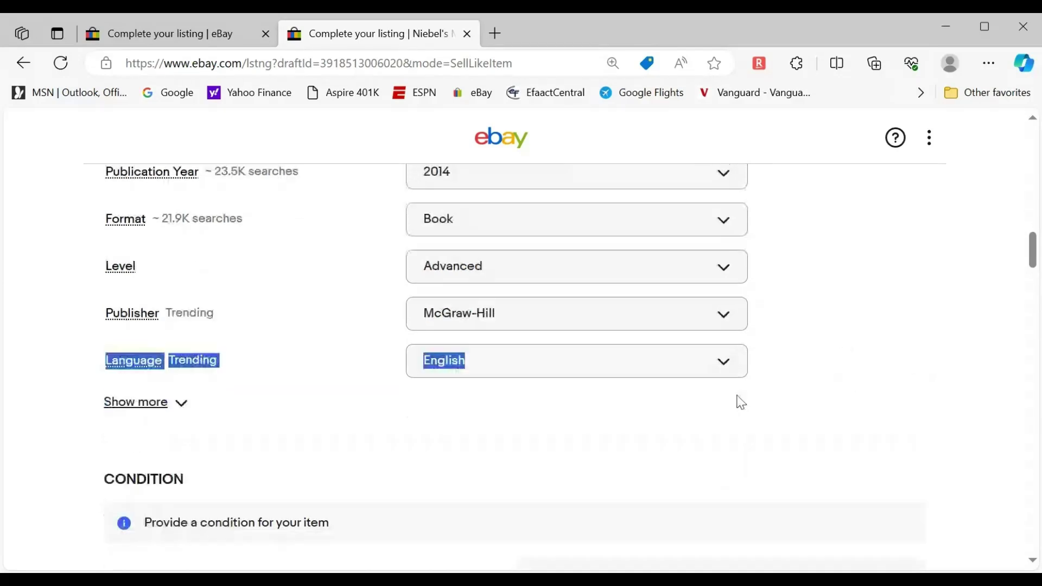
scroll(751, 401, "down", 4)
Step: Set condition to Very Good with note 'Very good, light wear, no observed writing'
left_click(584, 451)
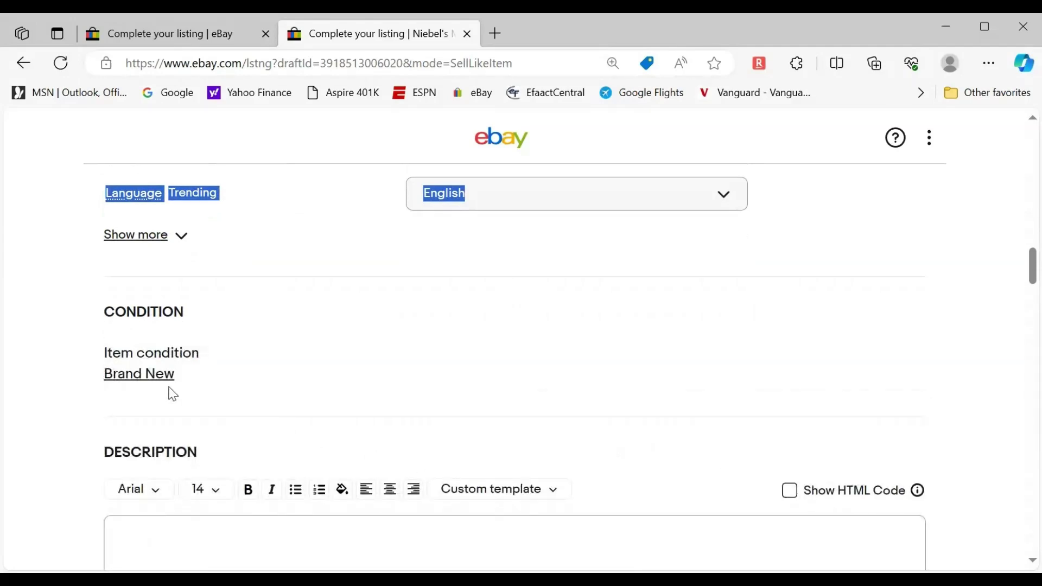
left_click(163, 375)
left_click(289, 407)
left_click(318, 420)
type("Very good, lig")
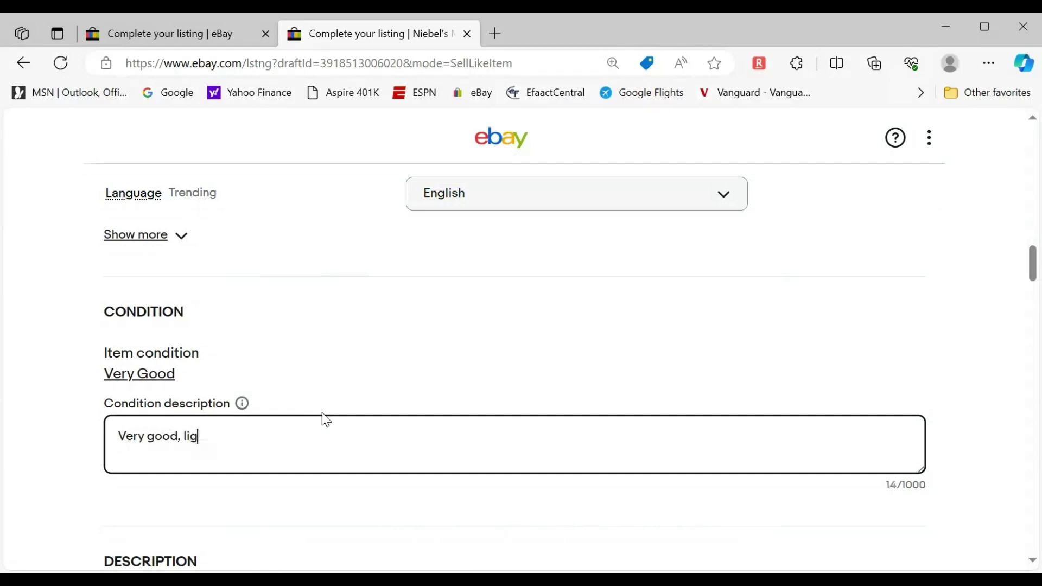
type("ht wear, no ob")
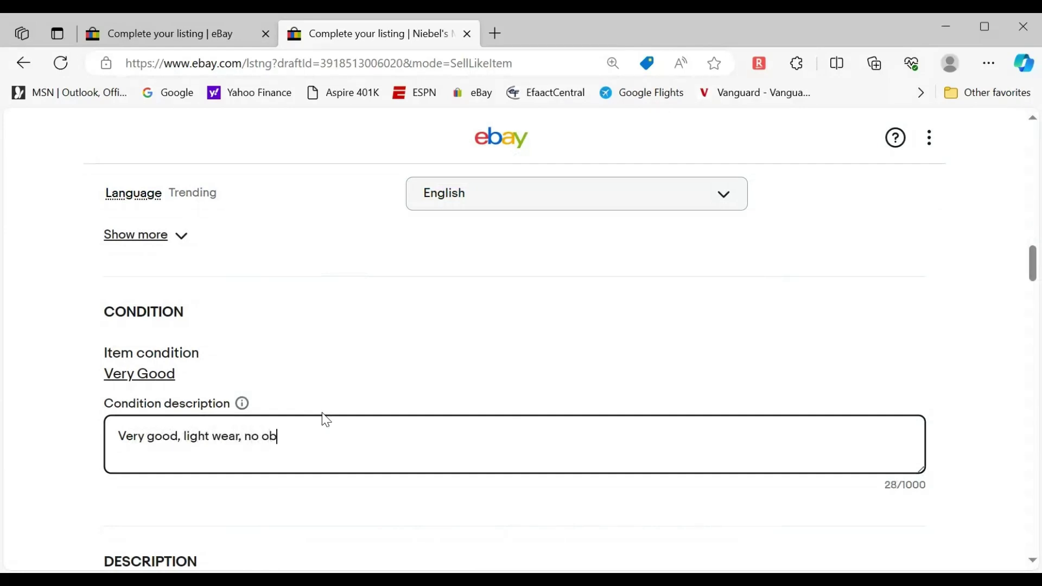
type("served writing")
left_click(469, 329)
Step: Zoom in and generate an AI description of the 2014 McGraw-Hill hardcover, then review it
scroll(472, 335, "down", 5)
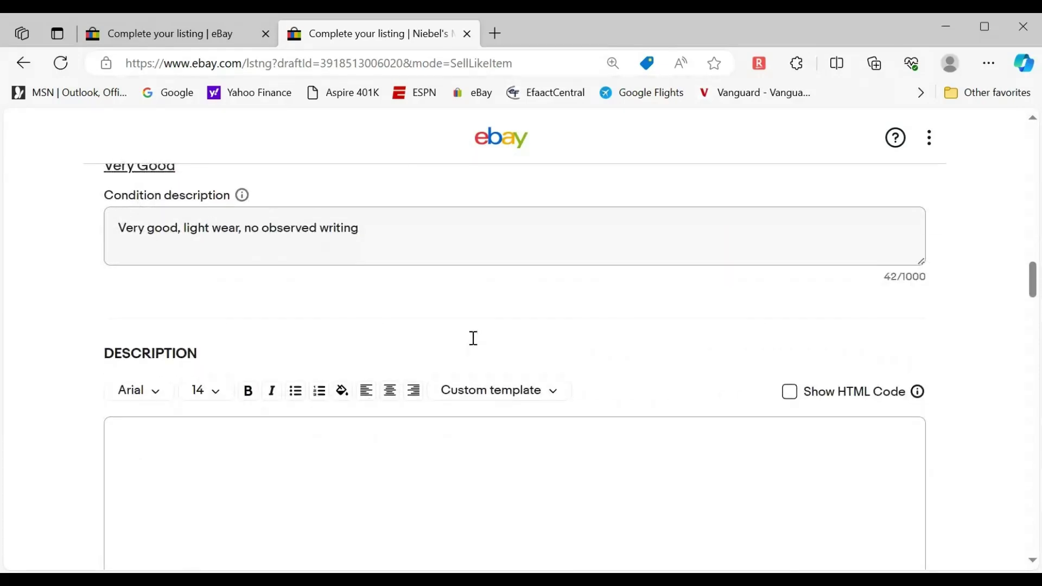
scroll(788, 346, "down", 2)
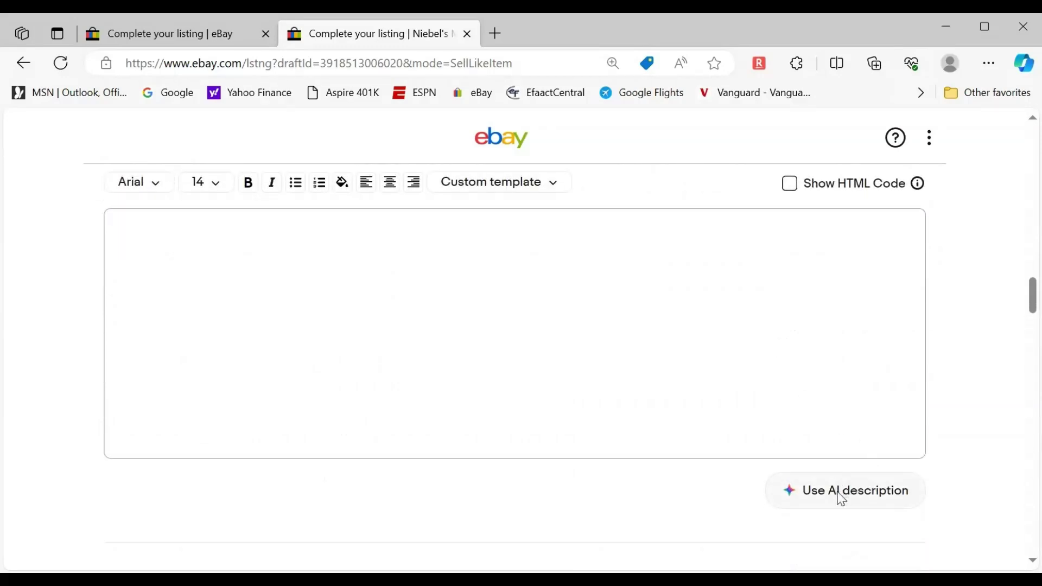
key("ctrl+plus")
key("ctrl+plus")
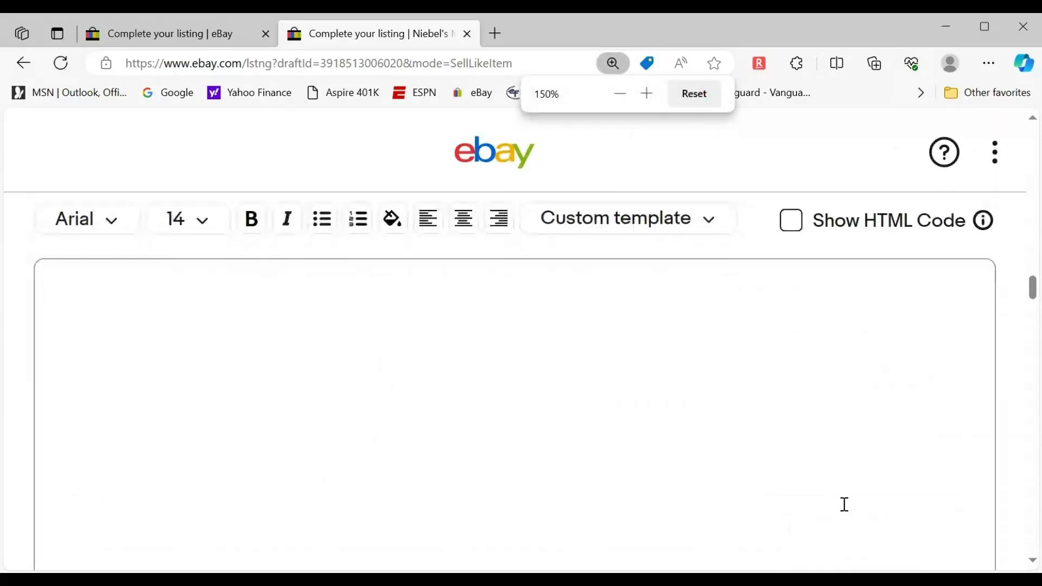
left_click(868, 443)
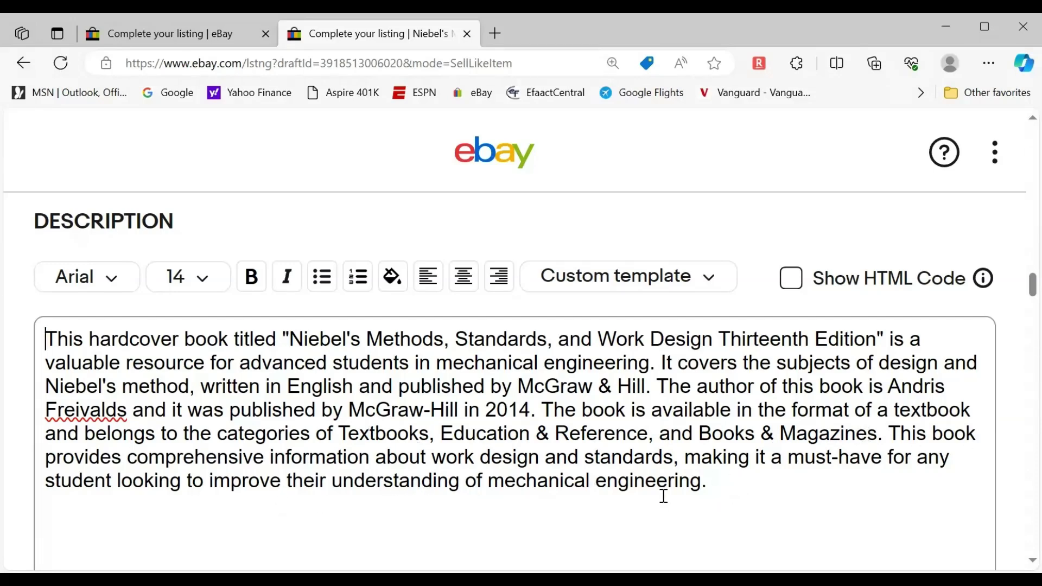
scroll(663, 496, "down", 5)
scroll(666, 496, "up", 5)
scroll(666, 496, "down", 5)
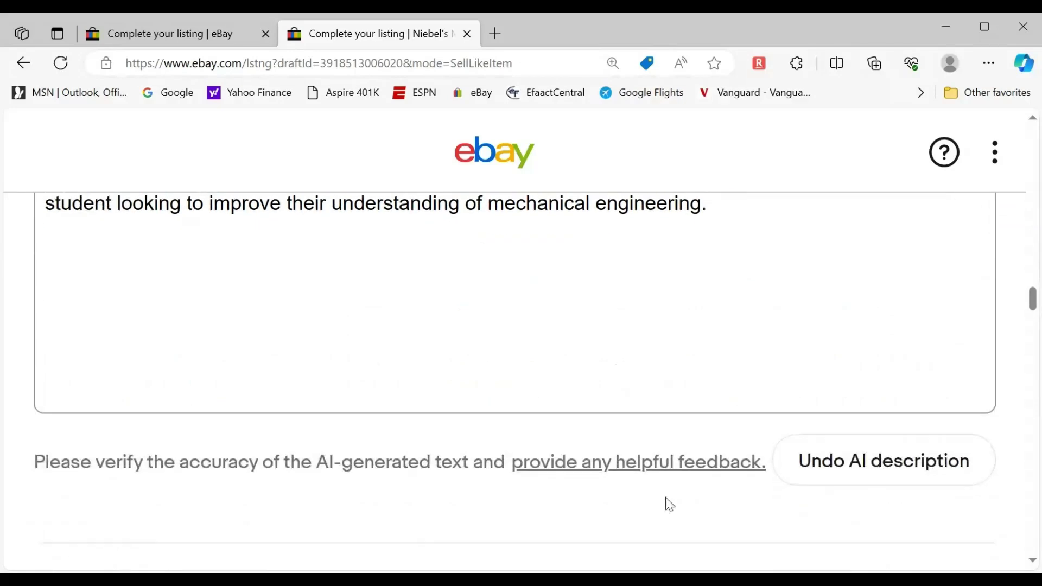
scroll(666, 497, "up", 5)
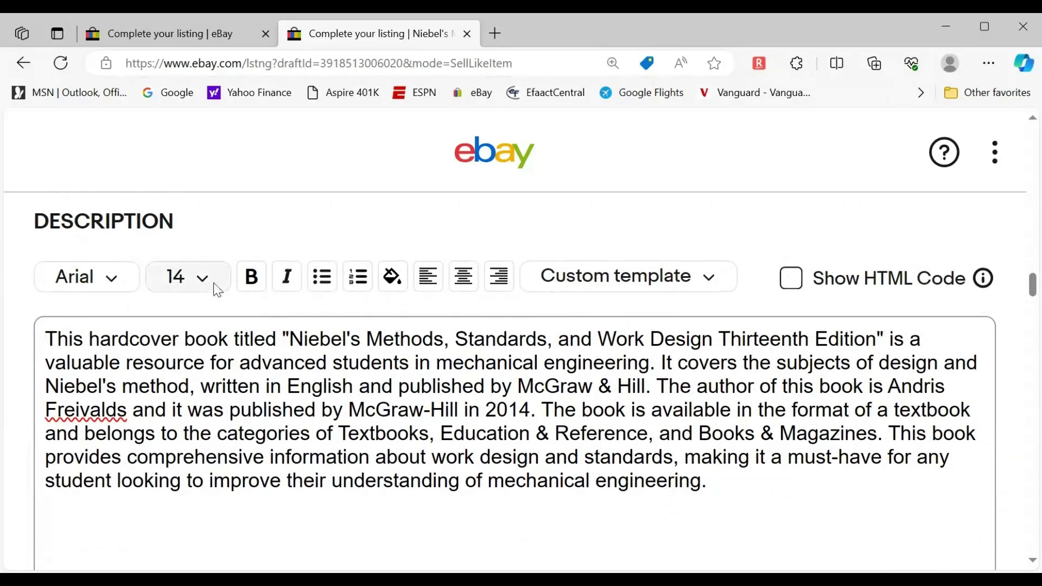
Step: In the template listing, reset zoom and select the whole seller template text, then return to Niebel
left_click(173, 40)
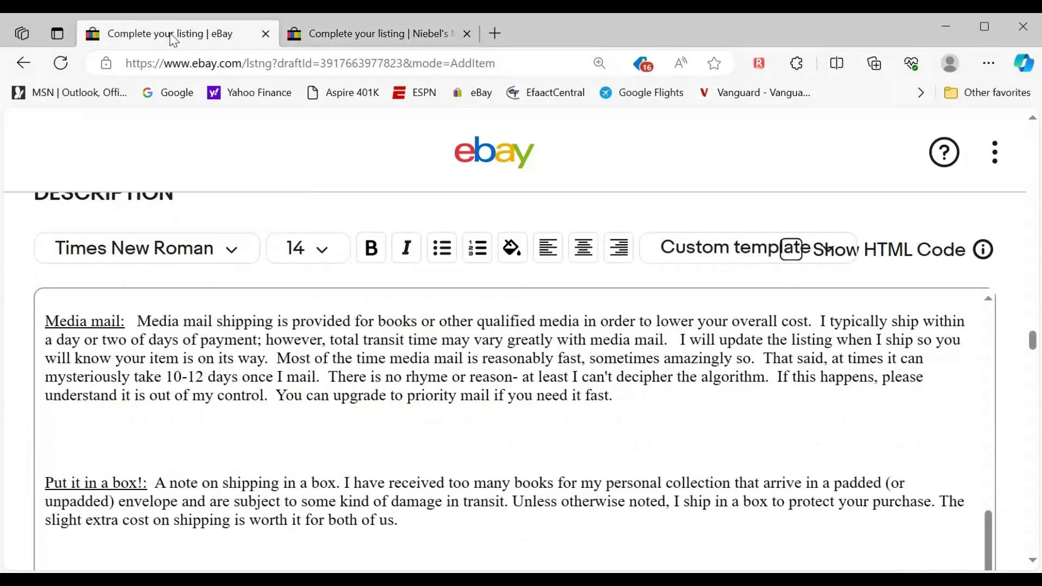
scroll(266, 494, "down", 3)
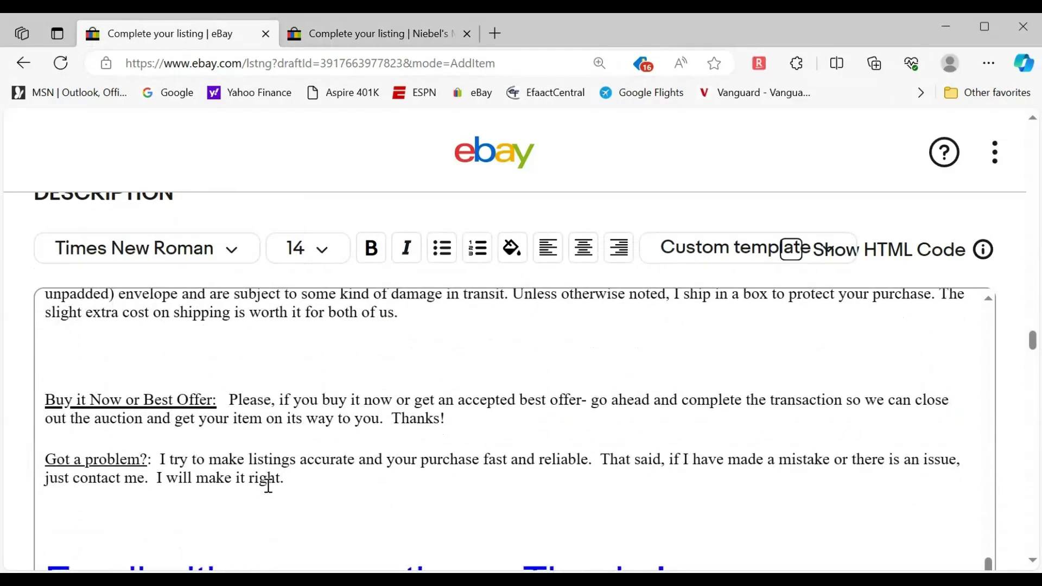
scroll(328, 400, "up", 5)
scroll(120, 396, "up", 10)
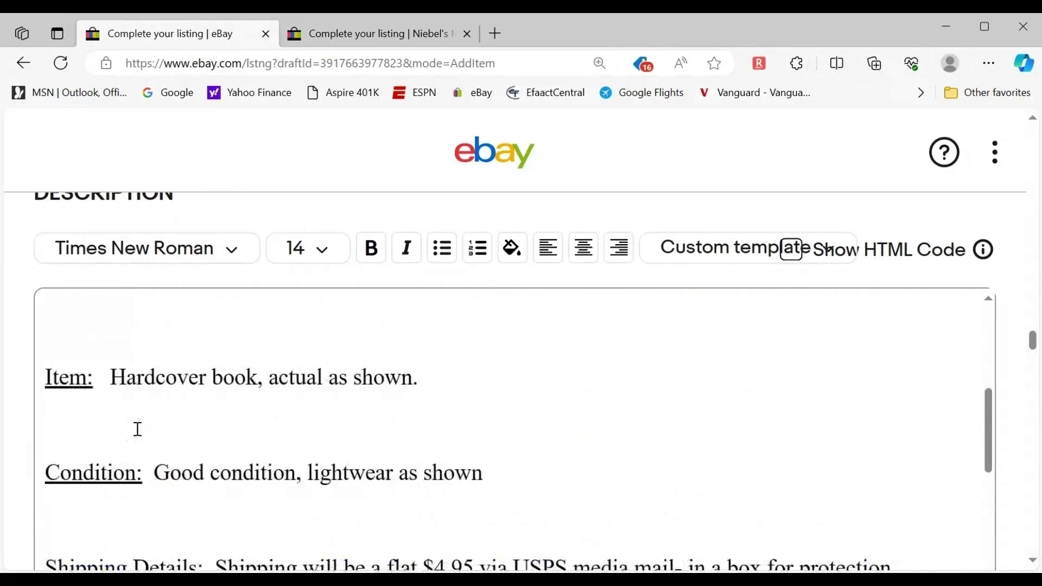
key("ctrl+a")
scroll(447, 549, "down", 8)
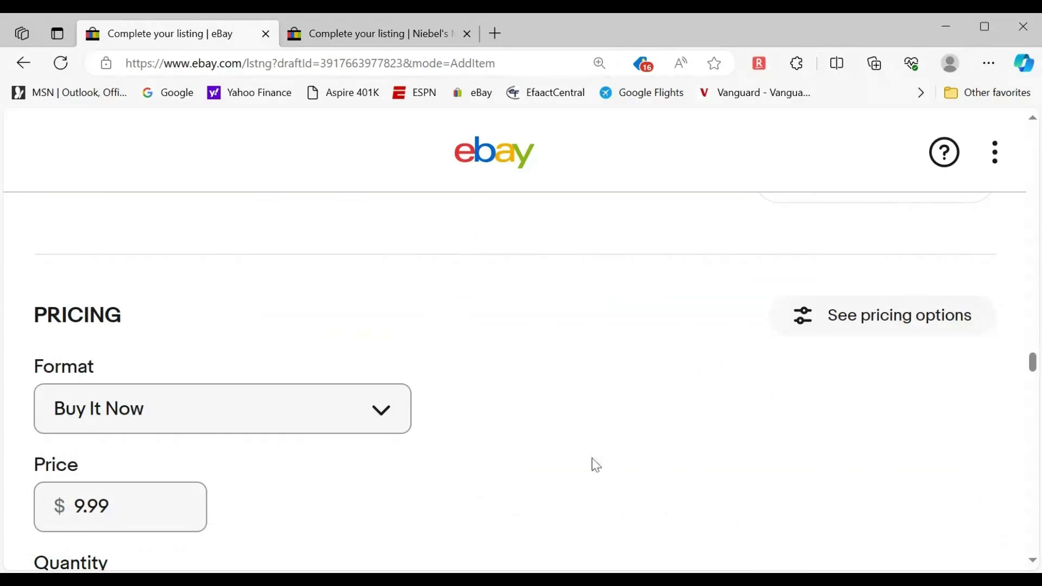
key("ctrl+0")
scroll(585, 448, "up", 5)
left_click(567, 552)
left_click_drag(543, 555, 103, 416)
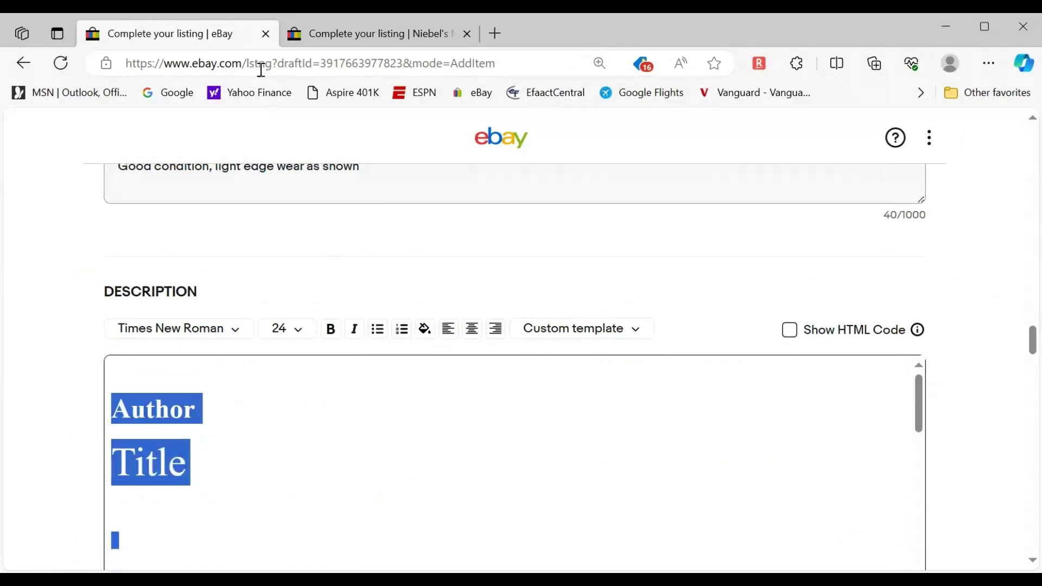
left_click(380, 35)
scroll(167, 304, "up", 1)
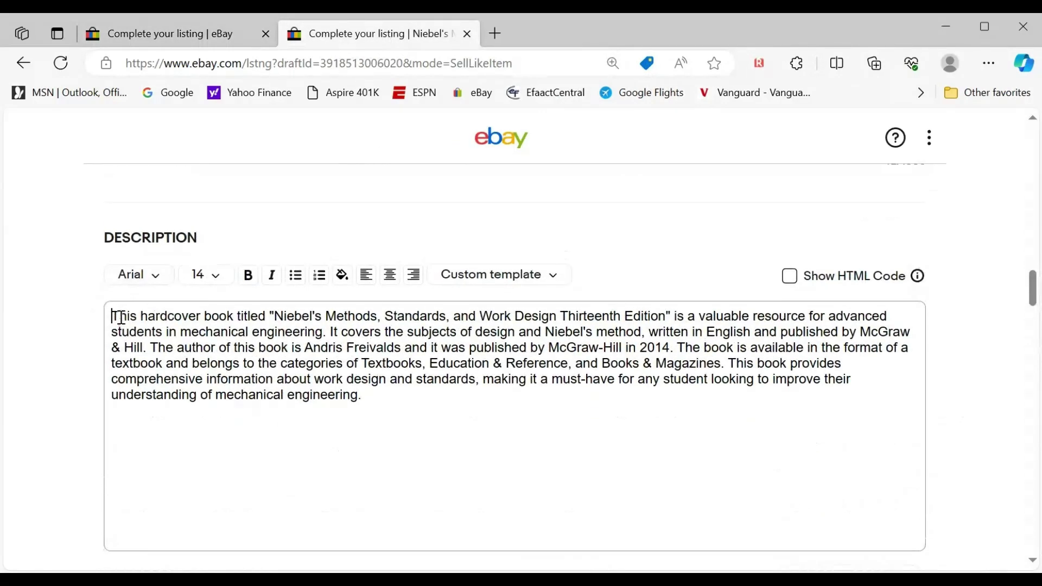
Step: Paste the seller template at the top of the Niebel description, above the AI text
left_click(113, 315)
key("Return")
key("Return")
key("Up")
key("Up")
key("ctrl+v")
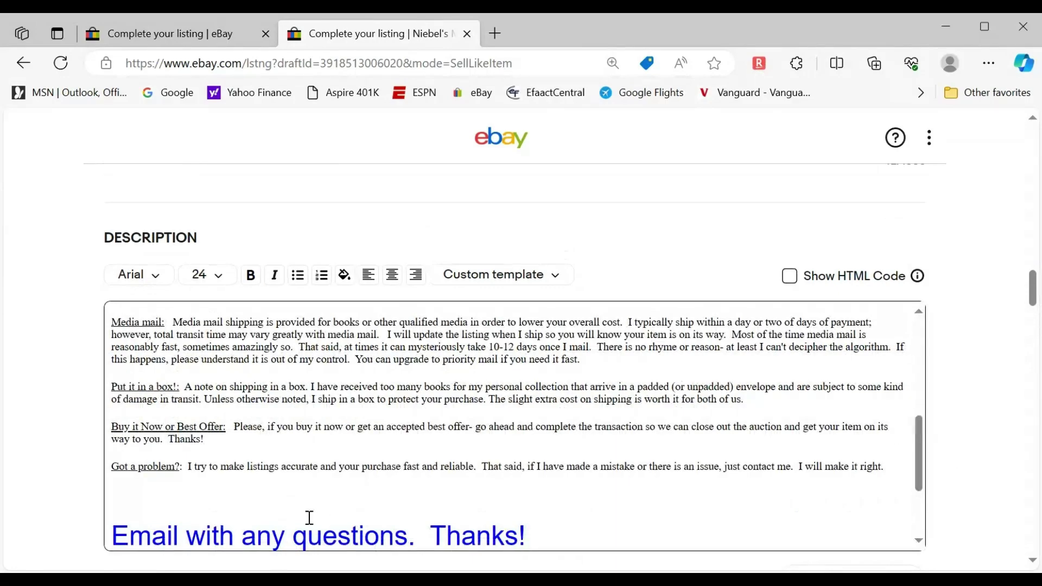
scroll(332, 524, "down", 3)
scroll(254, 476, "up", 10)
scroll(253, 477, "down", 10)
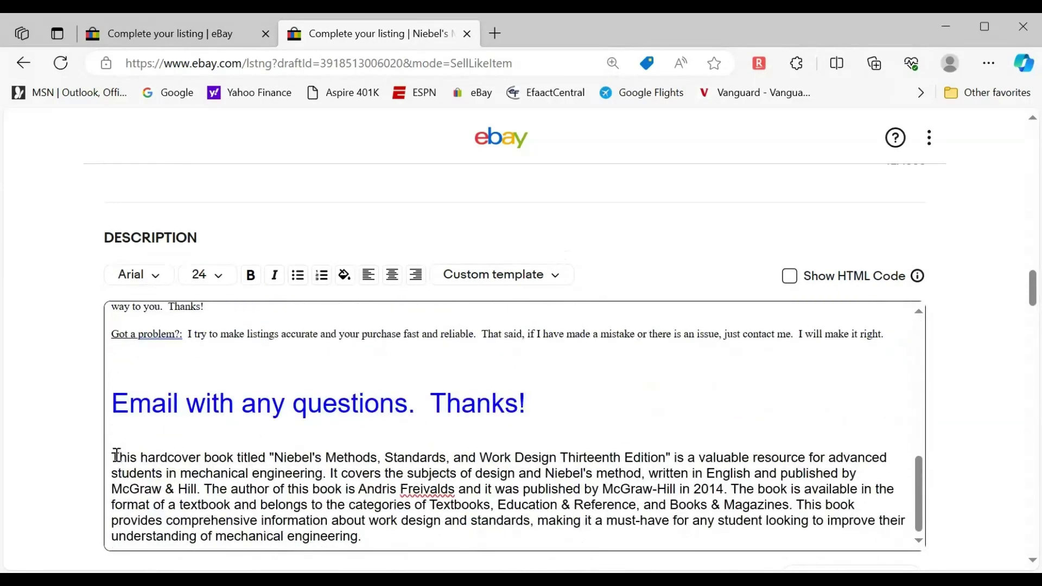
Step: Move the AI book paragraph from the bottom to directly beneath the Item line
left_click_drag(114, 455, 437, 540)
key("ctrl+x")
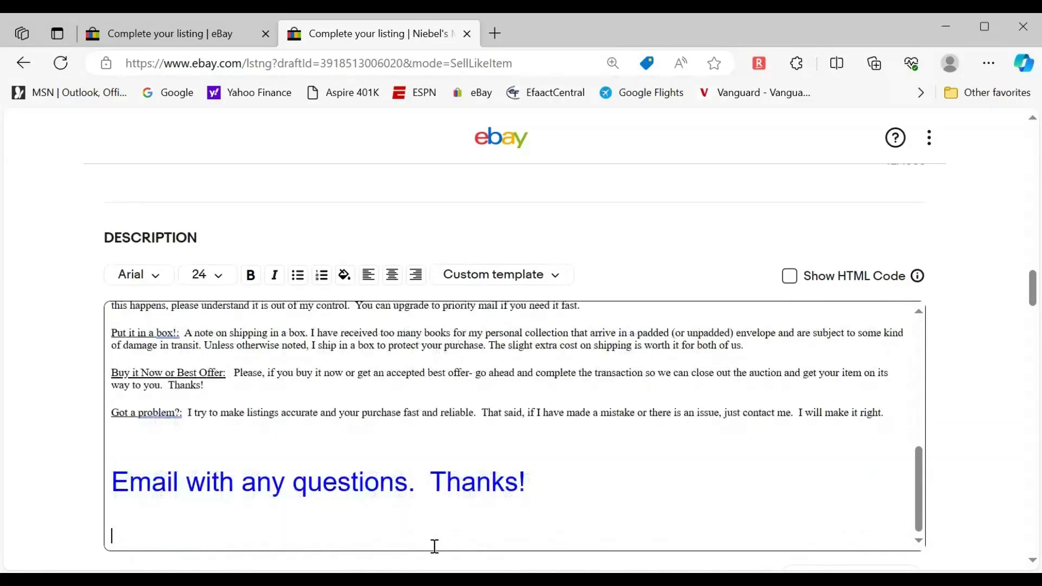
scroll(271, 500, "up", 10)
left_click(420, 474)
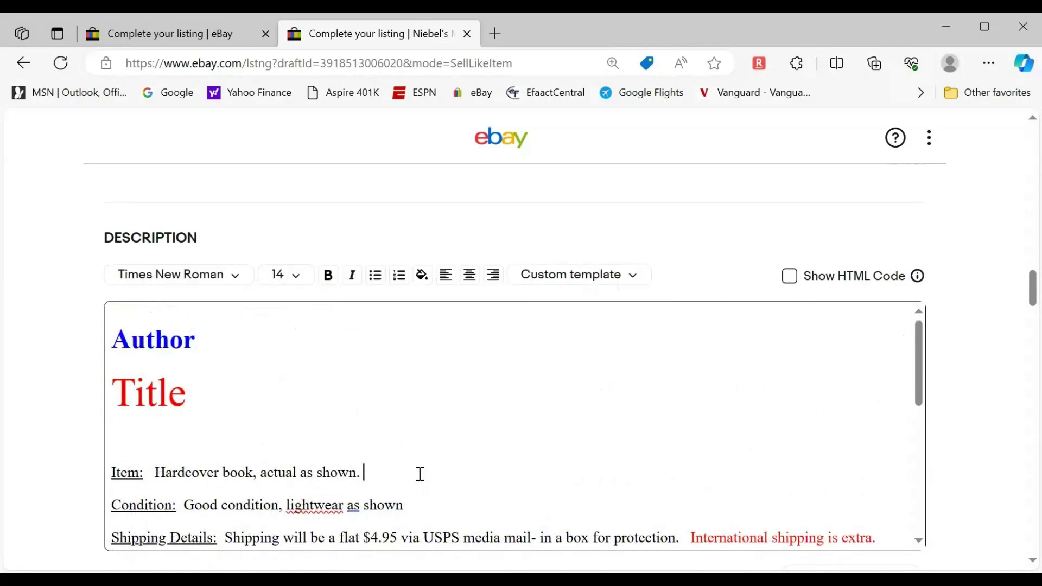
key("Return")
key("Return")
key("BackSpace")
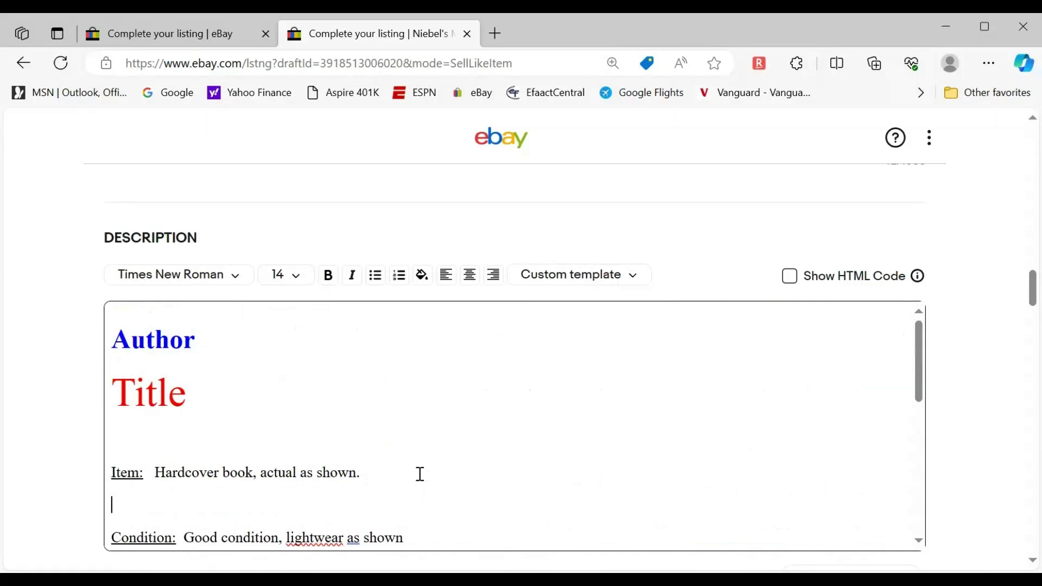
key("ctrl+v")
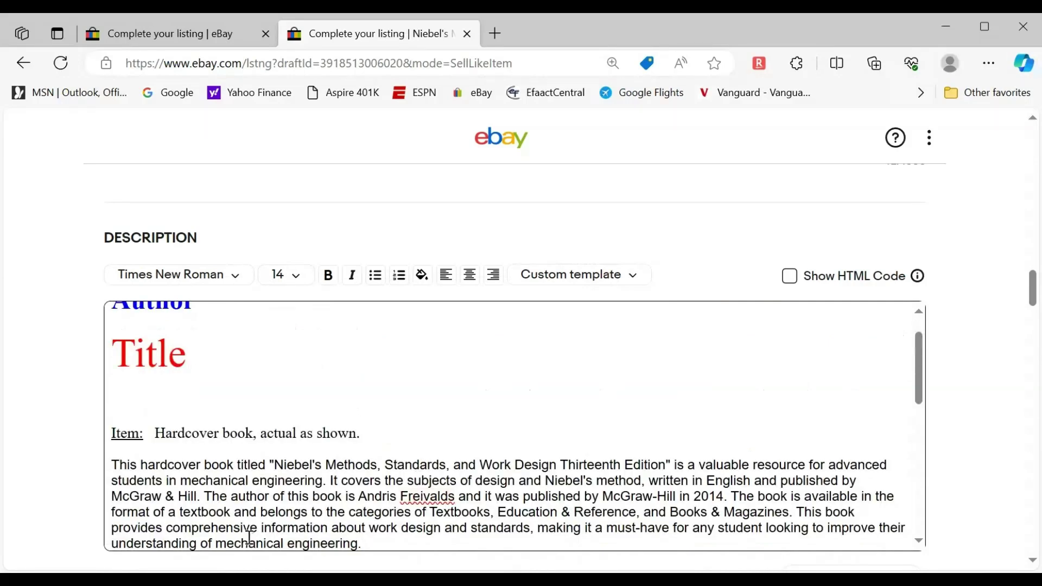
scroll(249, 535, "down", 2)
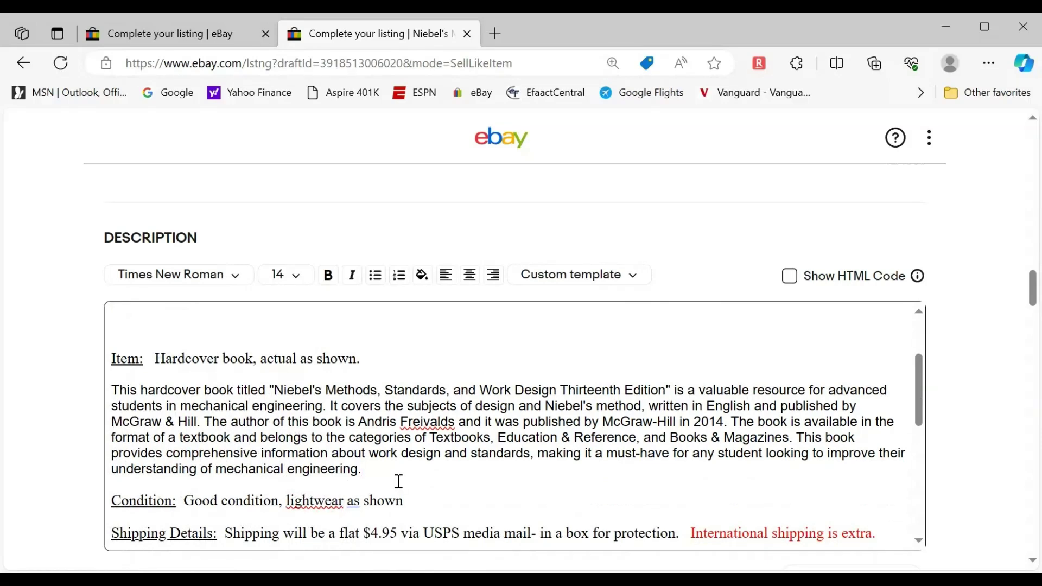
left_click_drag(386, 469, 86, 400)
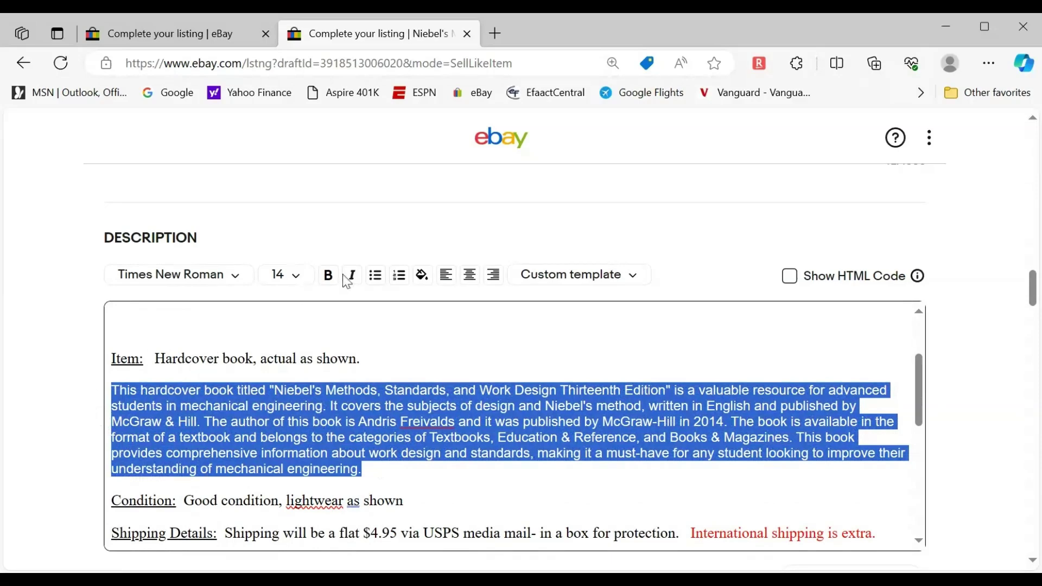
left_click(233, 274)
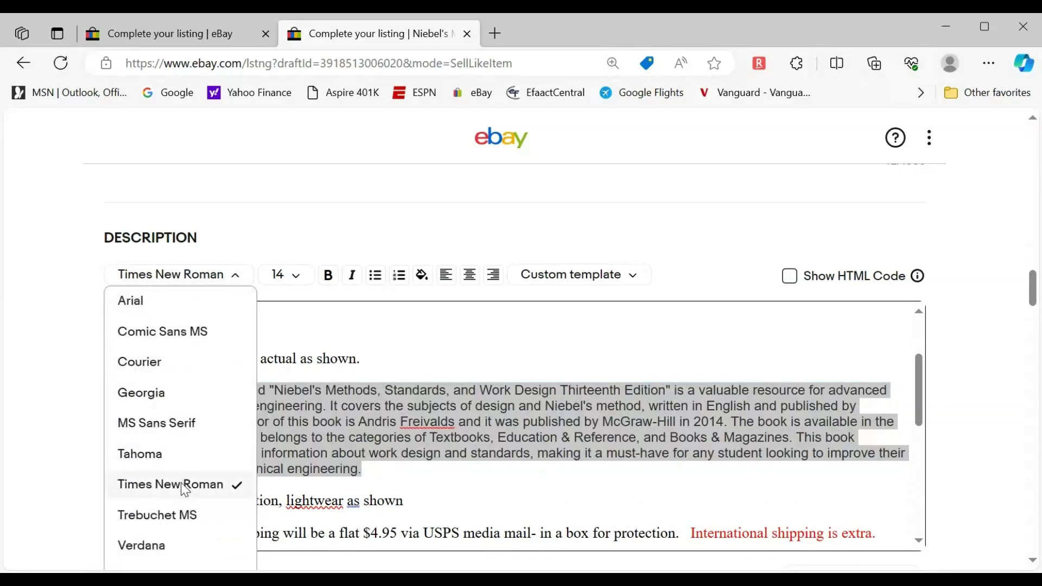
left_click(404, 357)
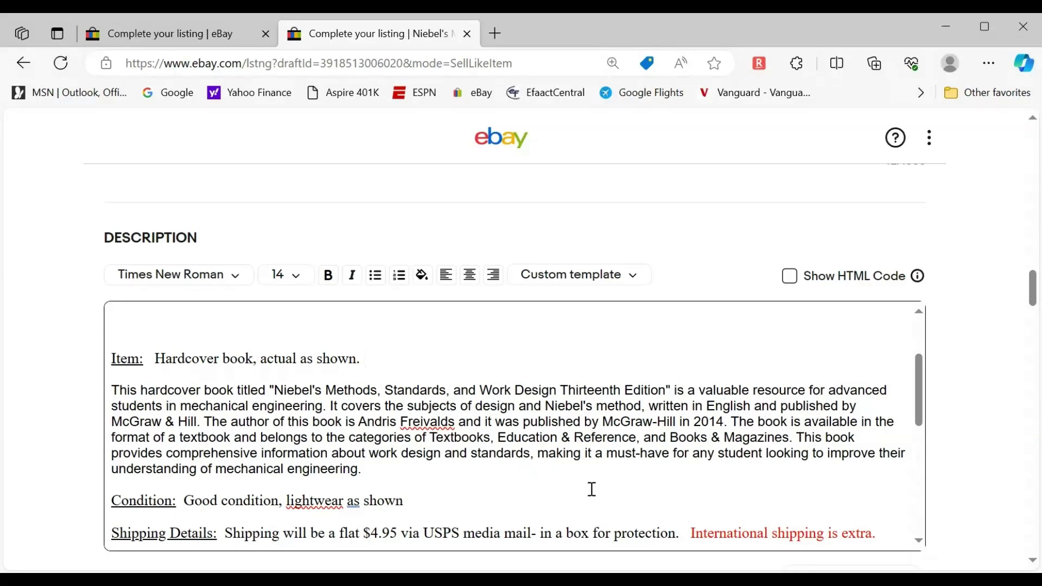
scroll(328, 433, "up", 2)
scroll(328, 437, "down", 2)
scroll(329, 438, "up", 2)
scroll(233, 415, "down", 1)
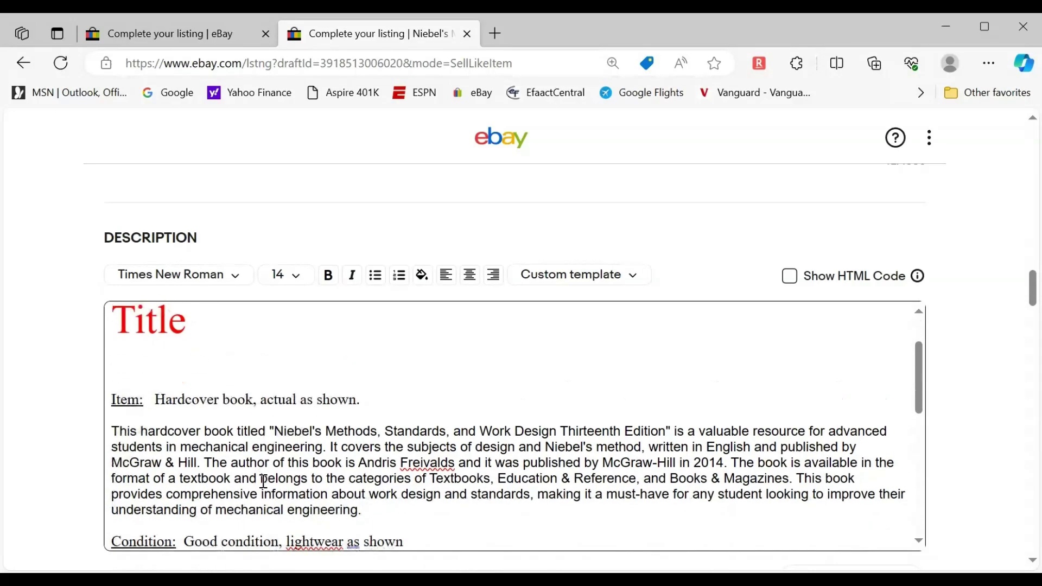